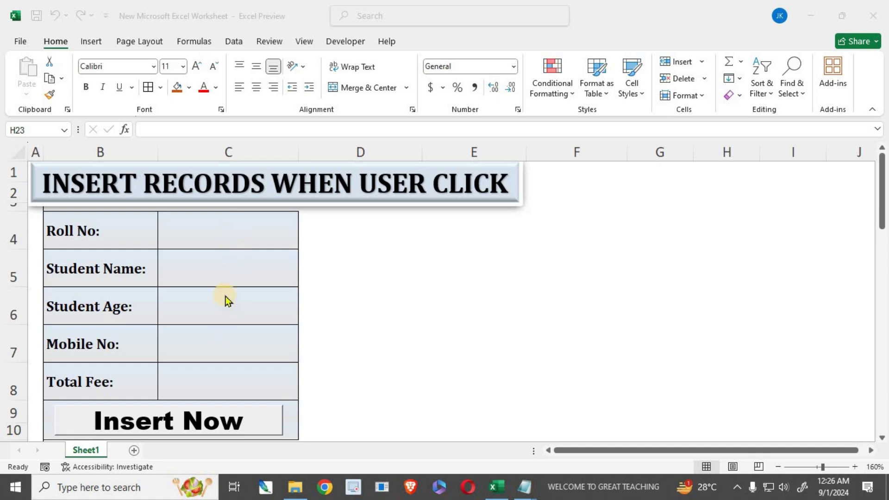
# - Fill the form with roll number INFO104, the student's name, age 25, mobile number and fee 9500
pyautogui.click(210, 240)
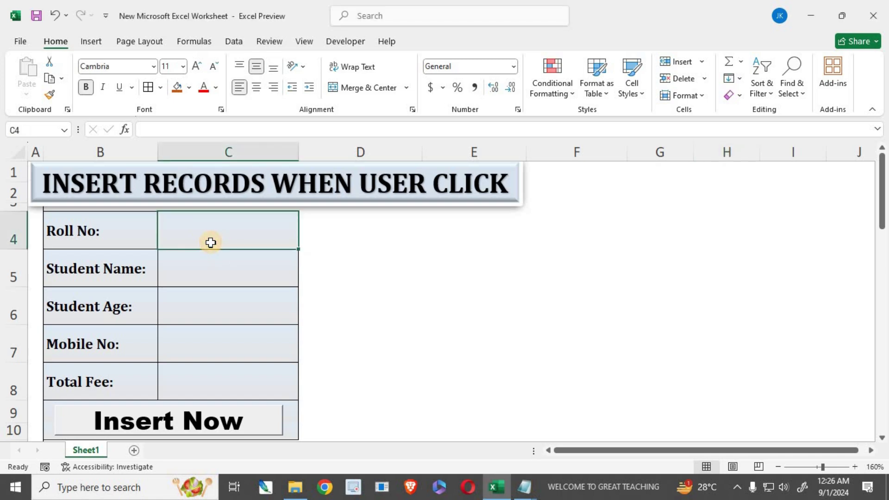
pyautogui.write('INF')
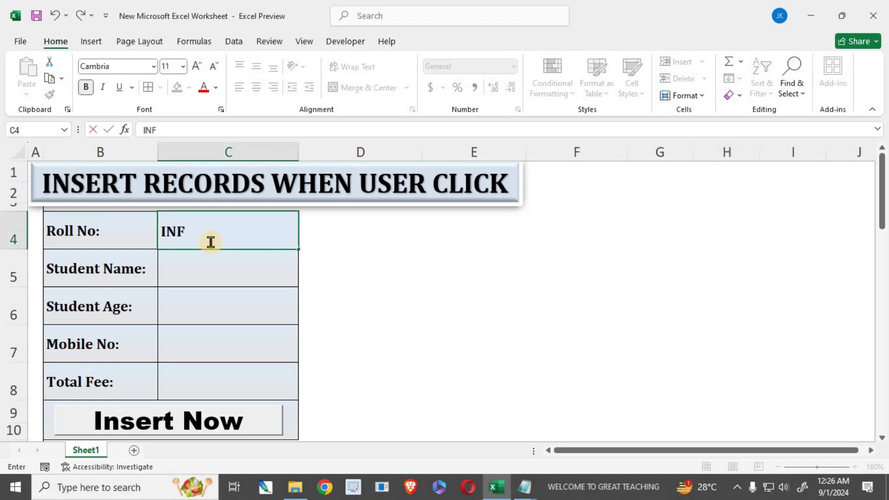
pyautogui.write('O104')
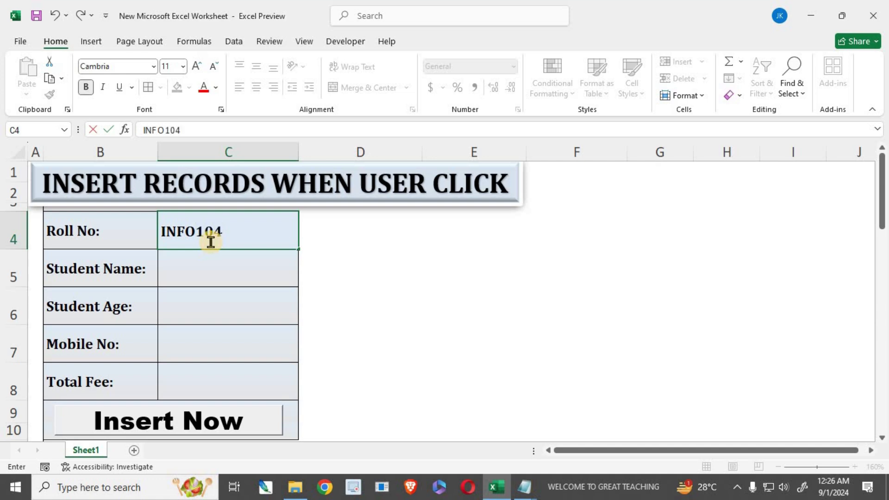
pyautogui.press('Return')
pyautogui.write('R')
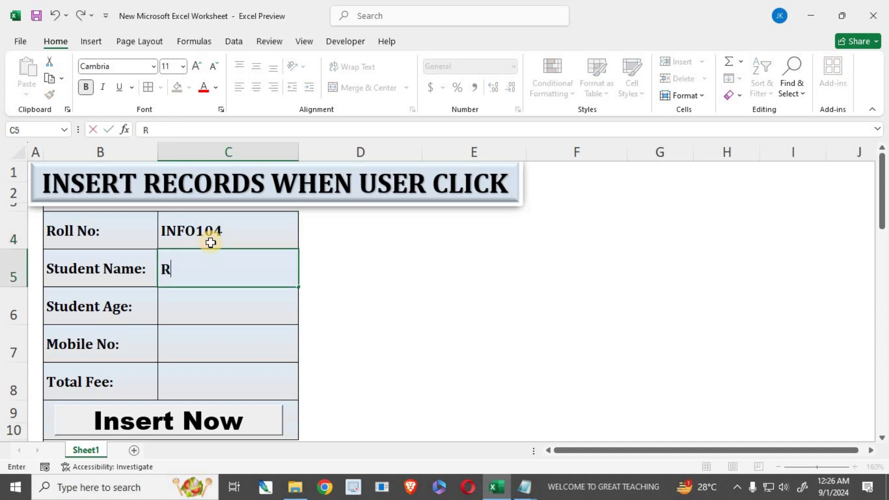
pyautogui.write('AHMAN')
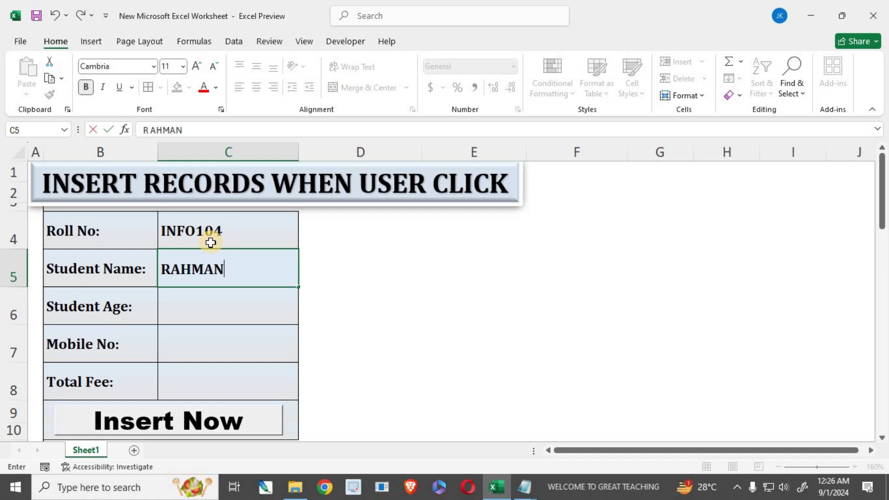
pyautogui.press('Return')
pyautogui.write('25')
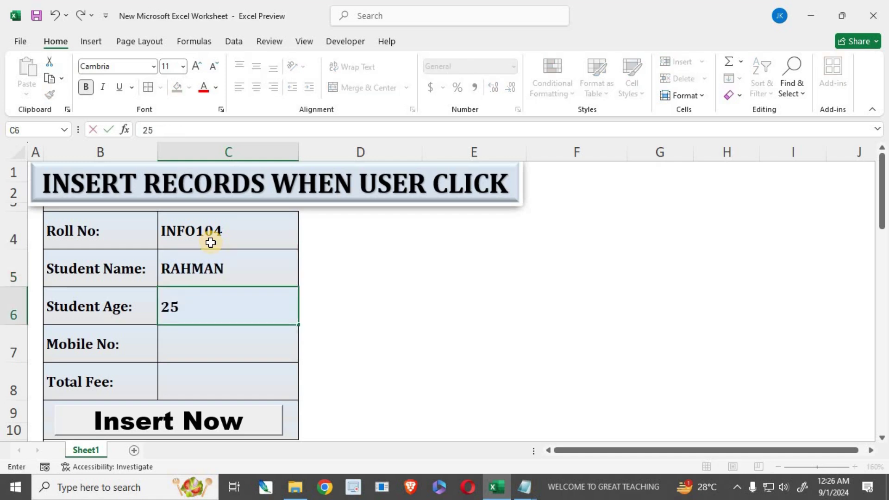
pyautogui.press('Return')
pyautogui.write('857485')
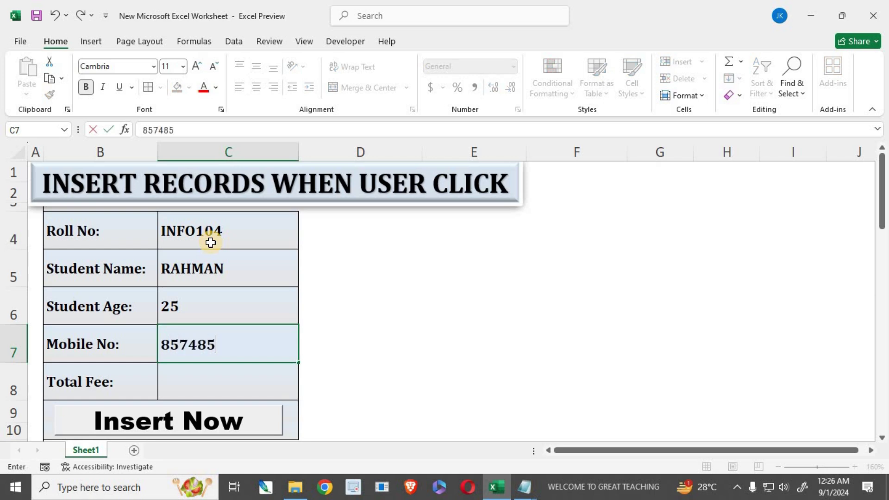
pyautogui.write('XXXX')
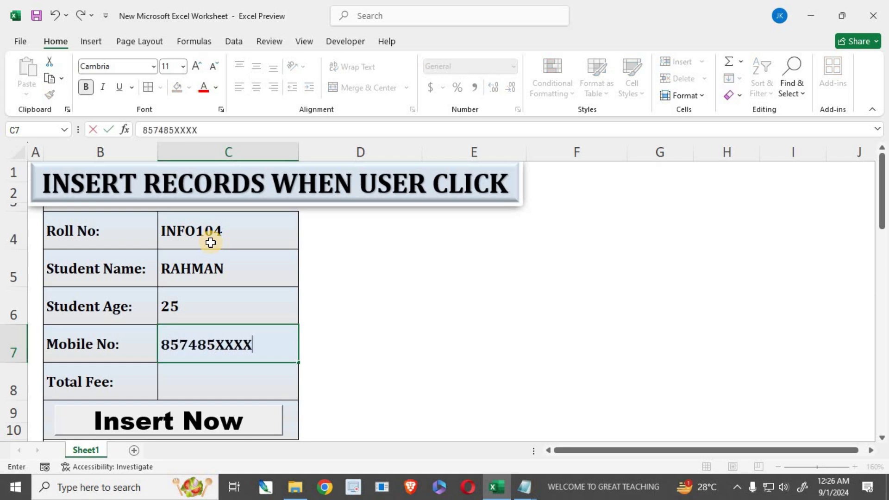
pyautogui.press('Return')
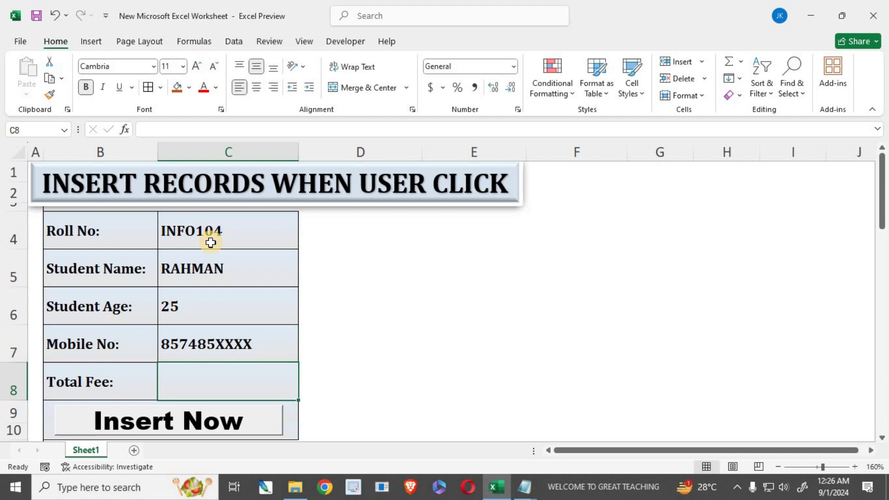
pyautogui.write('9500')
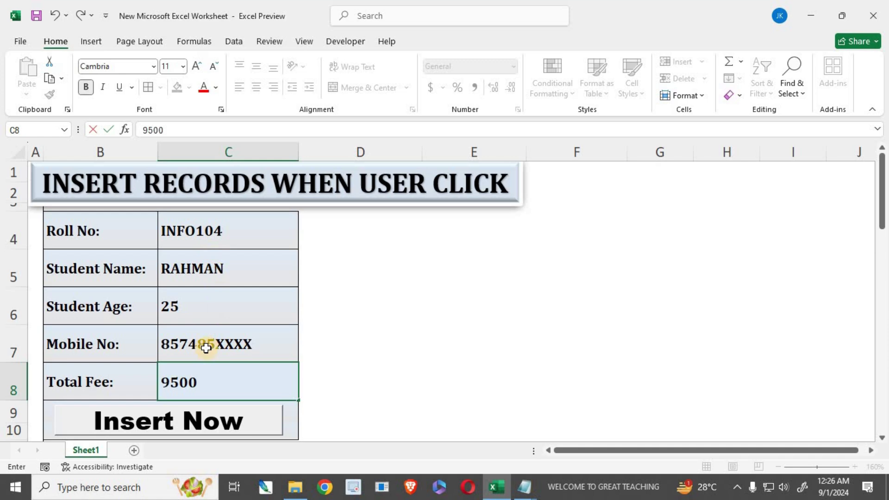
# - Insert the record into the table and highlight the new row to verify it
pyautogui.scroll(-2, 206, 352)
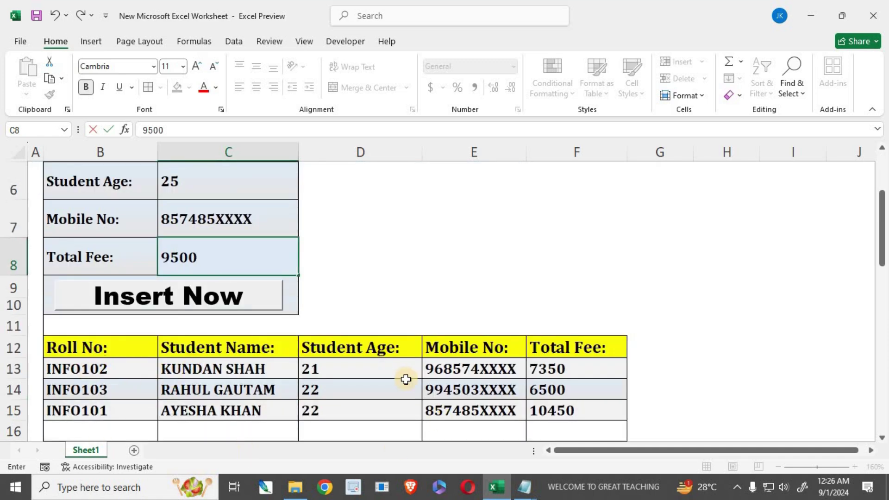
pyautogui.scroll(1, 259, 393)
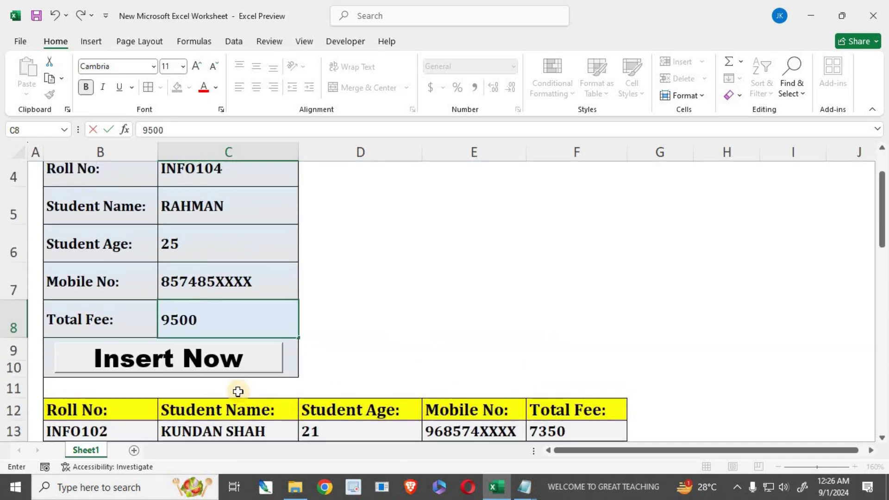
pyautogui.click(220, 361)
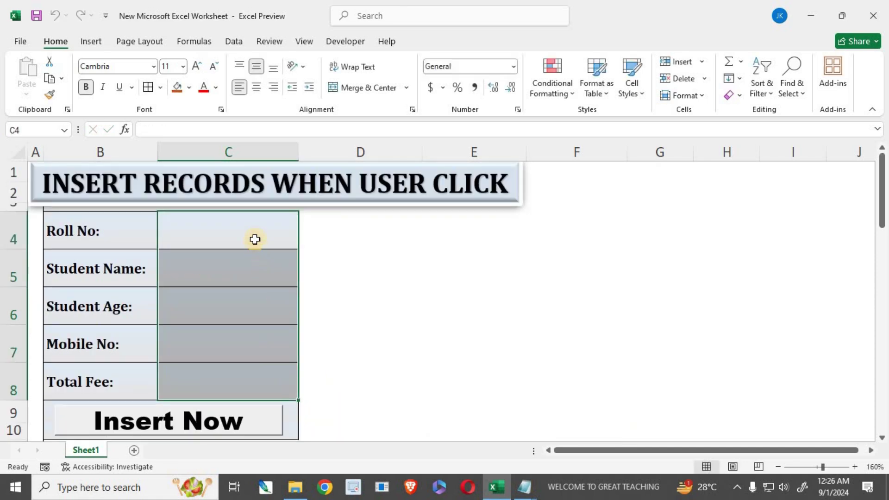
pyautogui.scroll(-2, 246, 340)
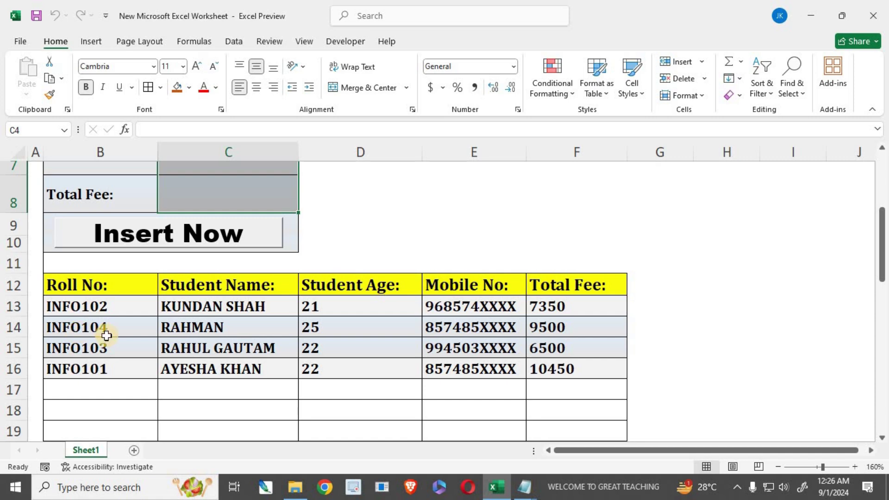
pyautogui.moveTo(119, 329); pyautogui.dragTo(576, 330)
pyautogui.scroll(1, 447, 398)
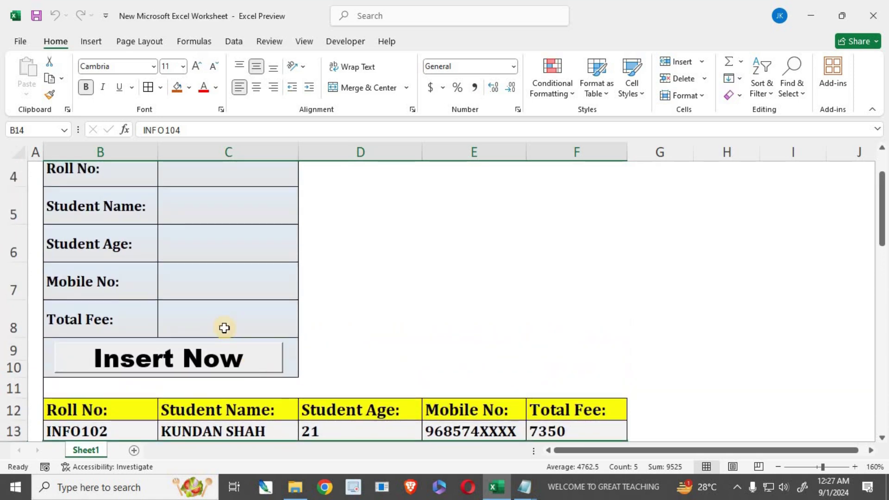
pyautogui.scroll(-1, 319, 364)
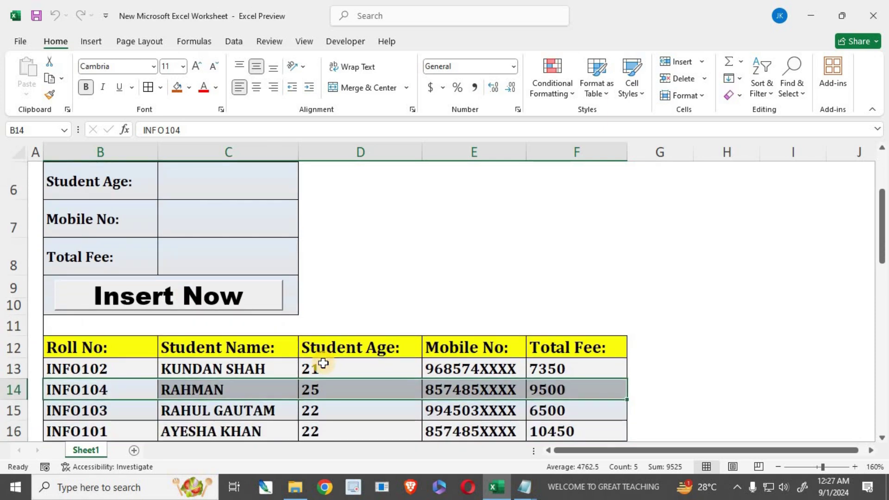
pyautogui.scroll(2, 314, 368)
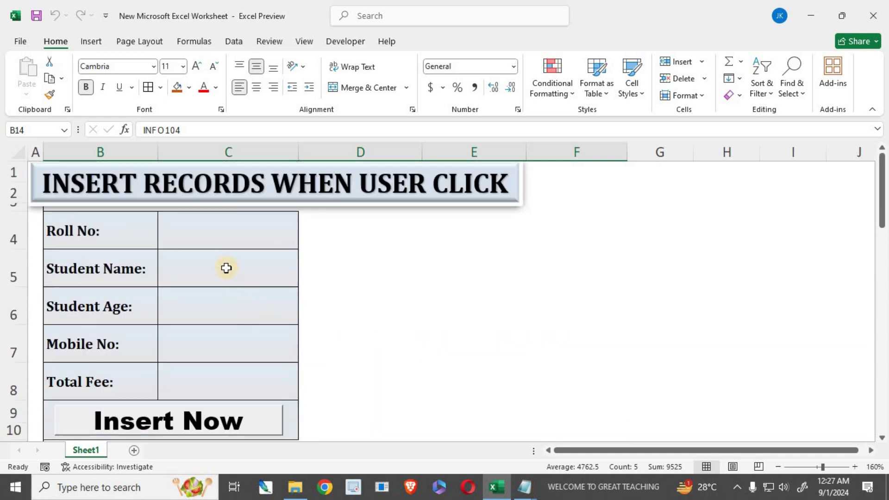
# - Fill the form with roll number INFO105, the student's name, age 23, mobile number and fee 7500
pyautogui.click(219, 236)
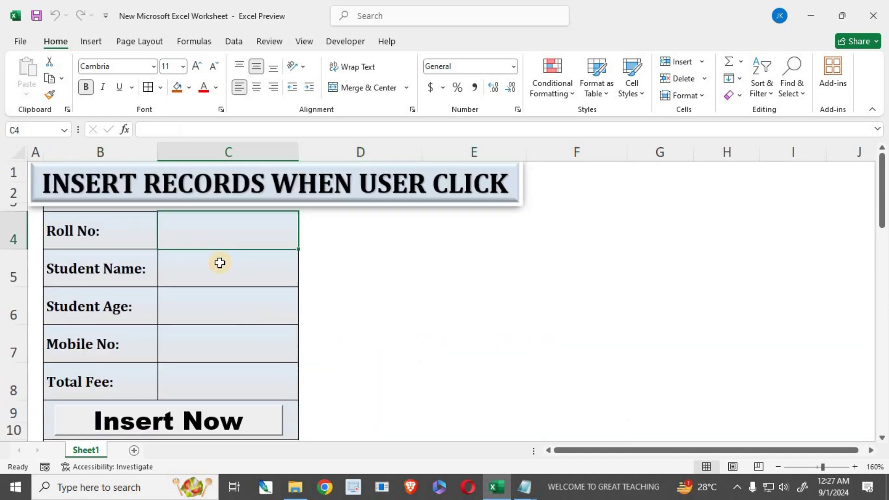
pyautogui.write('INFO')
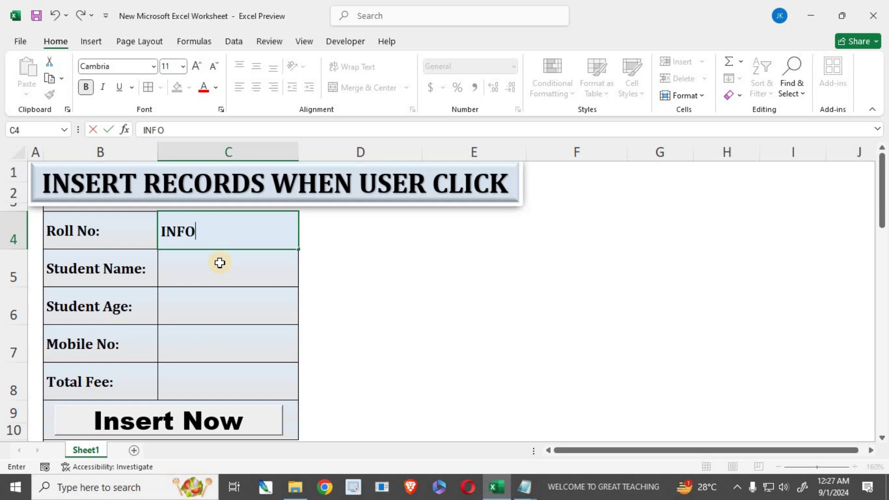
pyautogui.write('105')
pyautogui.press('Return')
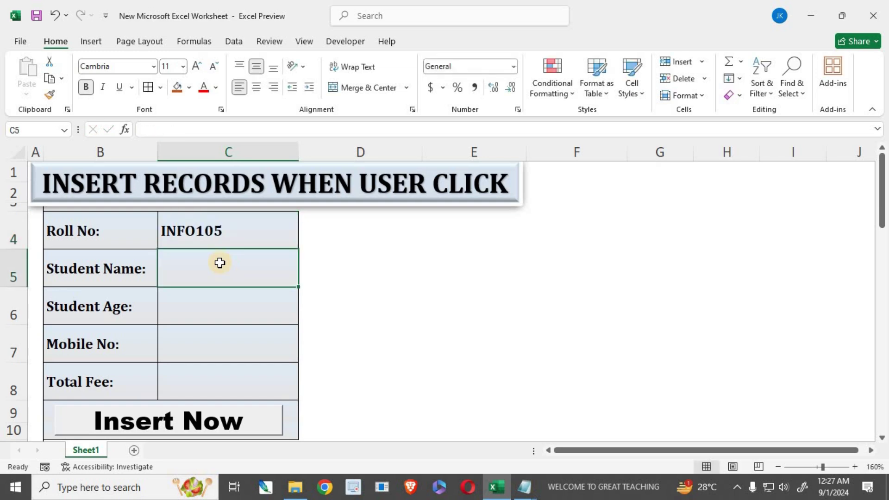
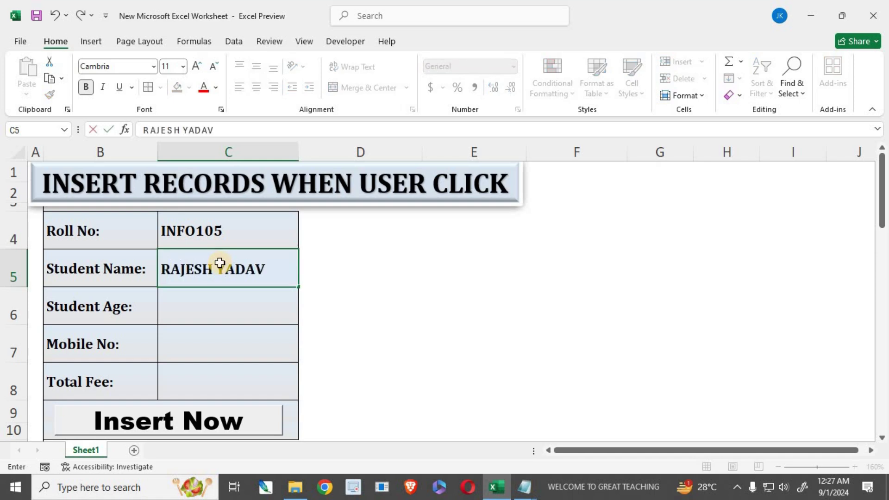
pyautogui.press('Tab')
pyautogui.press('Return')
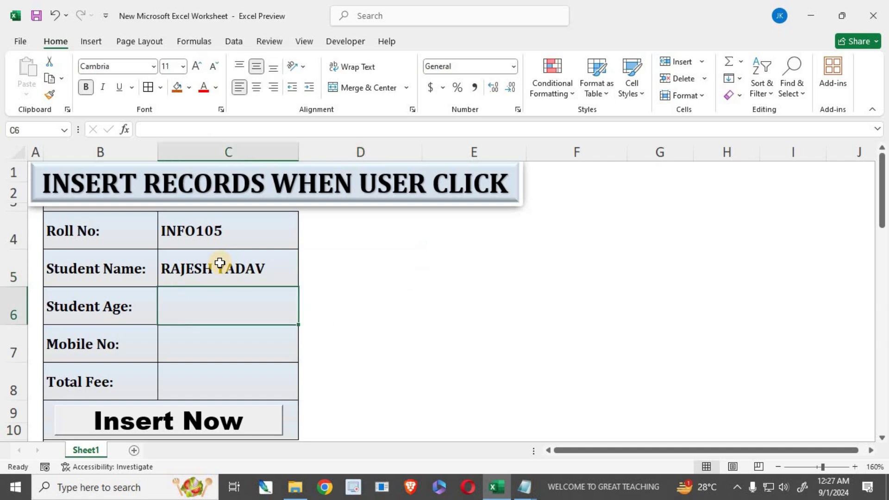
pyautogui.write('23')
pyautogui.press('Return')
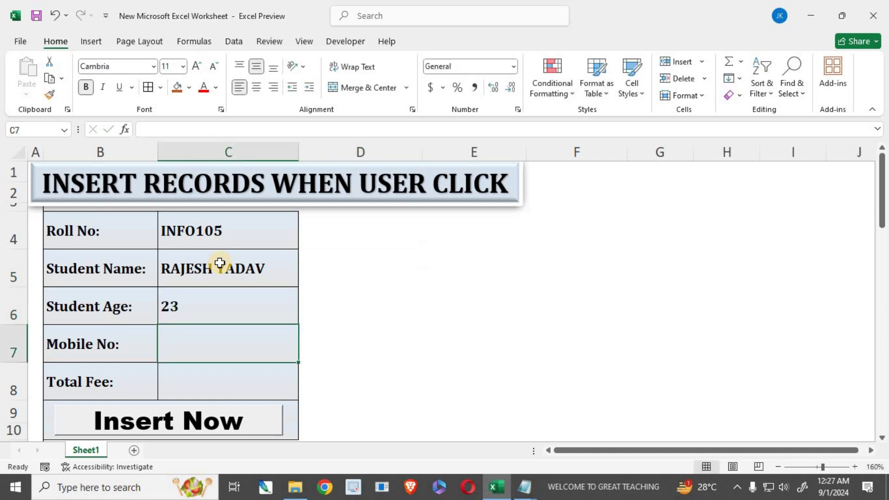
pyautogui.write('968574')
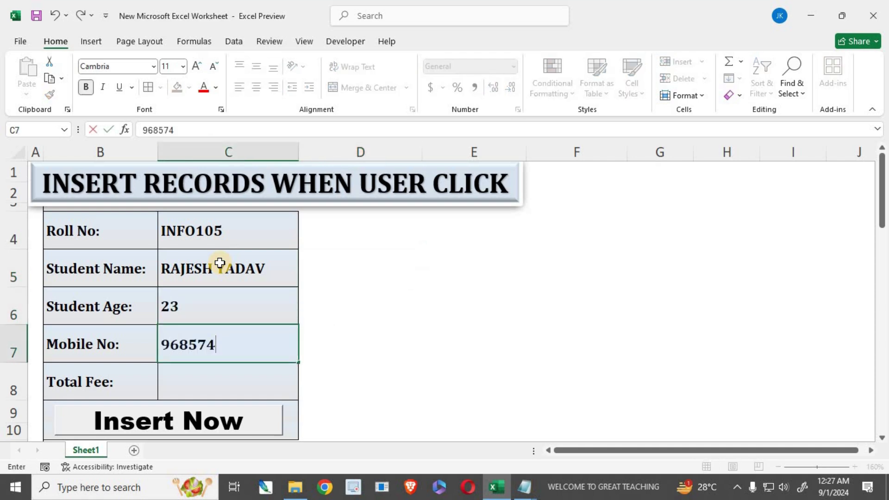
pyautogui.write('XXXX')
pyautogui.press('Return')
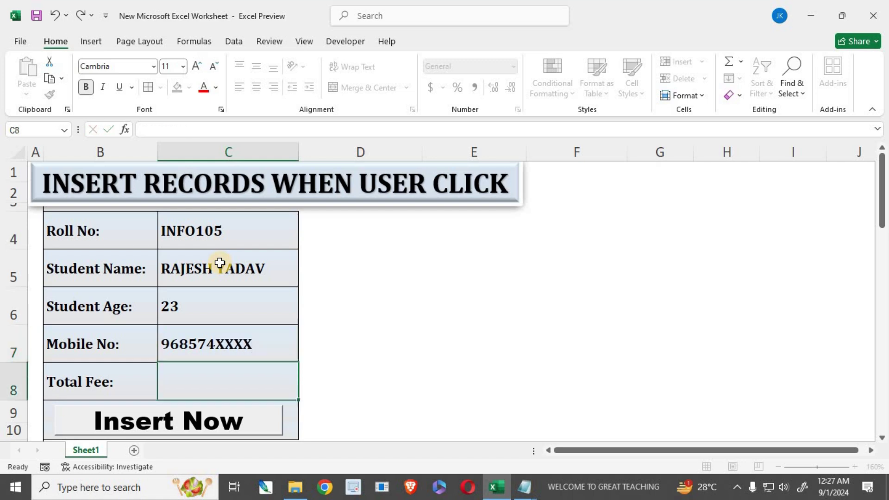
pyautogui.write('7')
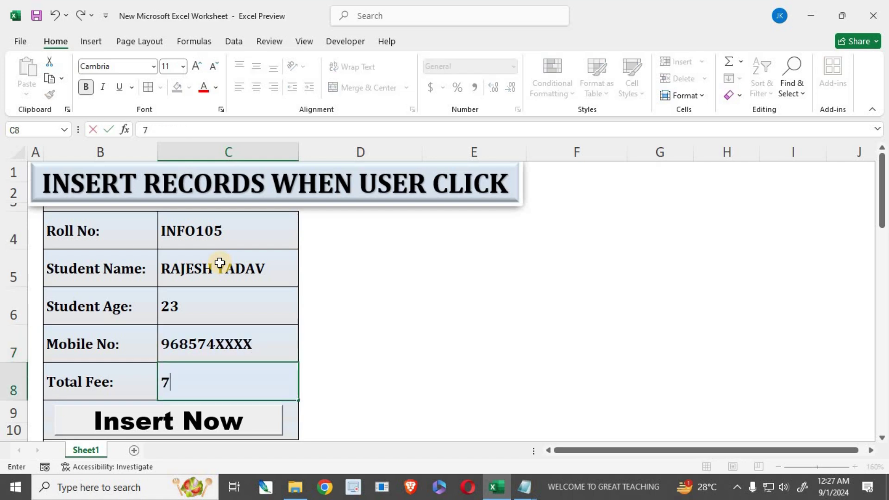
pyautogui.write('500')
# - Insert the record, check its new table row, and add a blank Sheet2
pyautogui.scroll(-2, 224, 303)
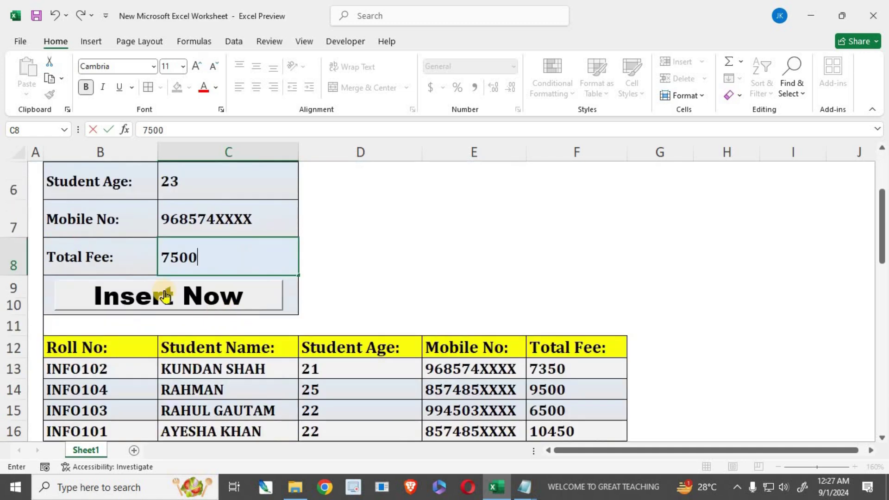
pyautogui.click(190, 306)
pyautogui.scroll(-3, 121, 373)
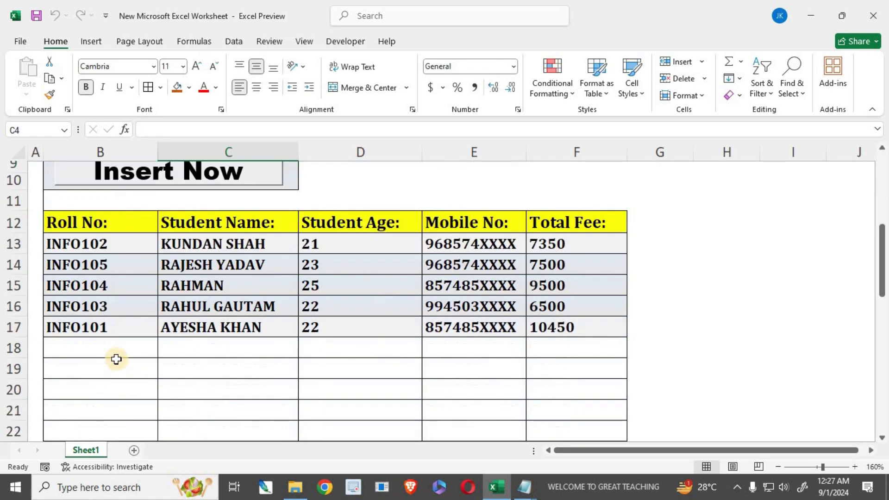
pyautogui.moveTo(69, 262); pyautogui.dragTo(556, 266)
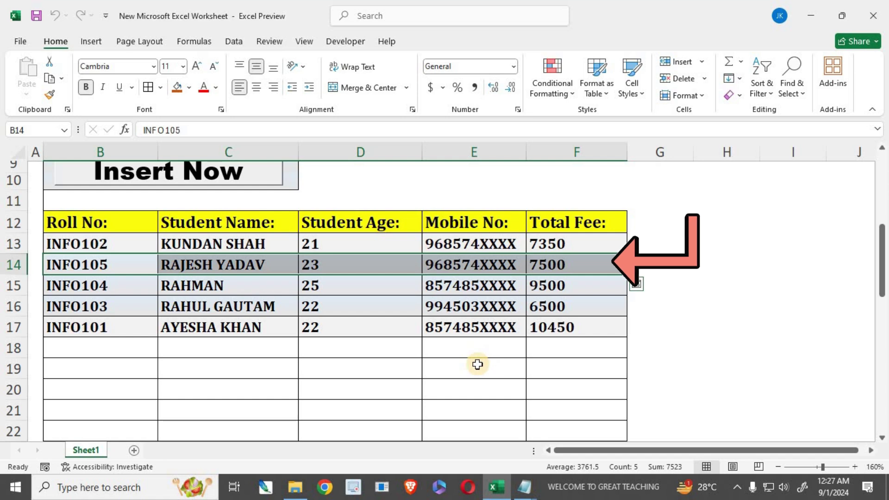
pyautogui.scroll(2, 381, 405)
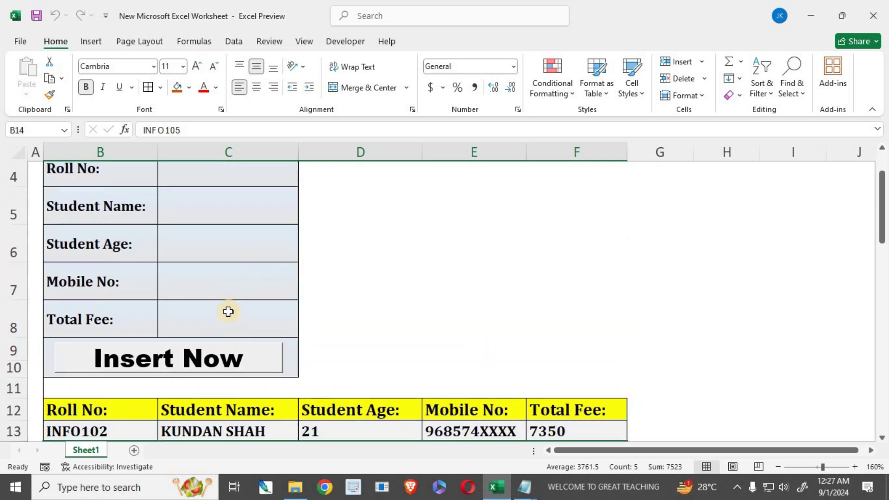
pyautogui.scroll(1, 222, 278)
pyautogui.scroll(-1, 190, 366)
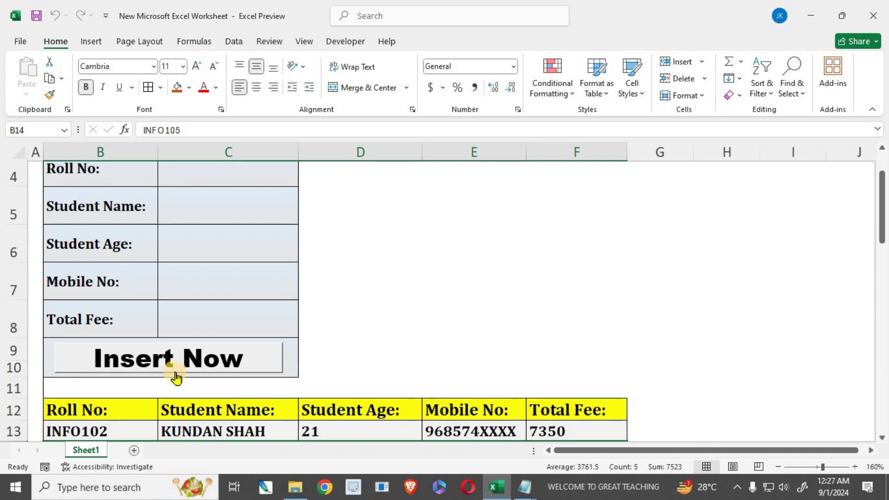
pyautogui.scroll(2, 176, 377)
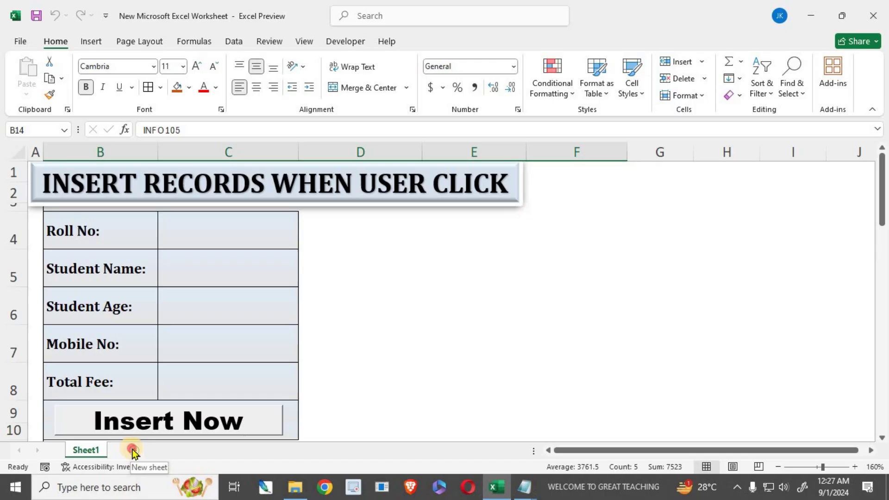
pyautogui.click(131, 450)
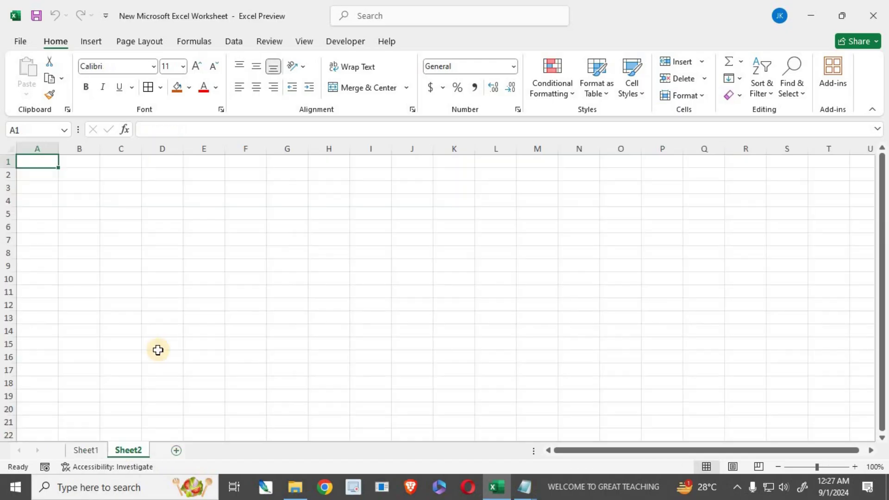
# - Enter the labels Roll No: and Student Name: in B4 and B5
pyautogui.click(80, 201)
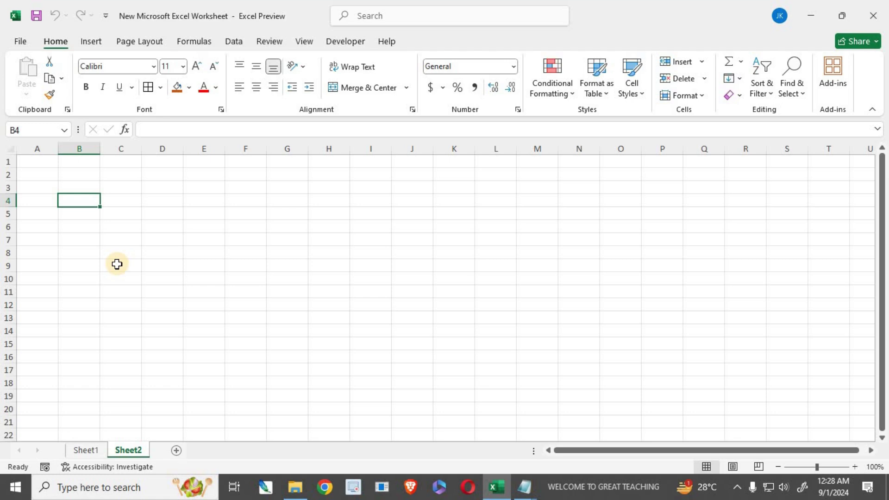
pyautogui.write('rd')
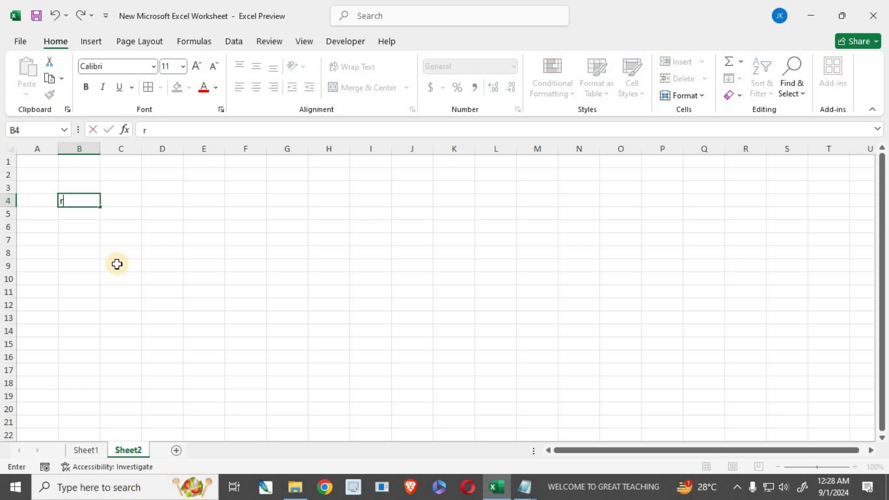
pyautogui.press('BackSpace')
pyautogui.write('Roll No:')
pyautogui.press('Return')
pyautogui.write('S')
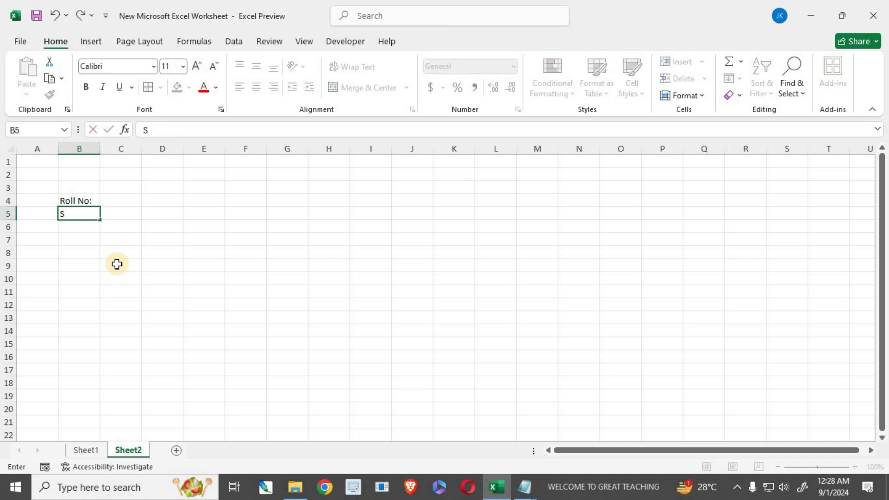
pyautogui.write('tudent Name')
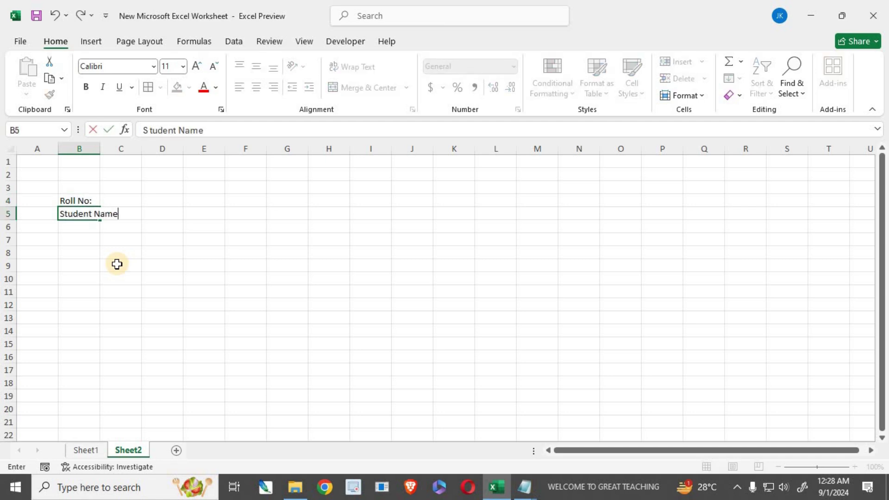
pyautogui.write(':')
pyautogui.press('Return')
# - Add Student Age, Student Course and Course Fee below, then begin typing Mobile No:
pyautogui.write('Stud')
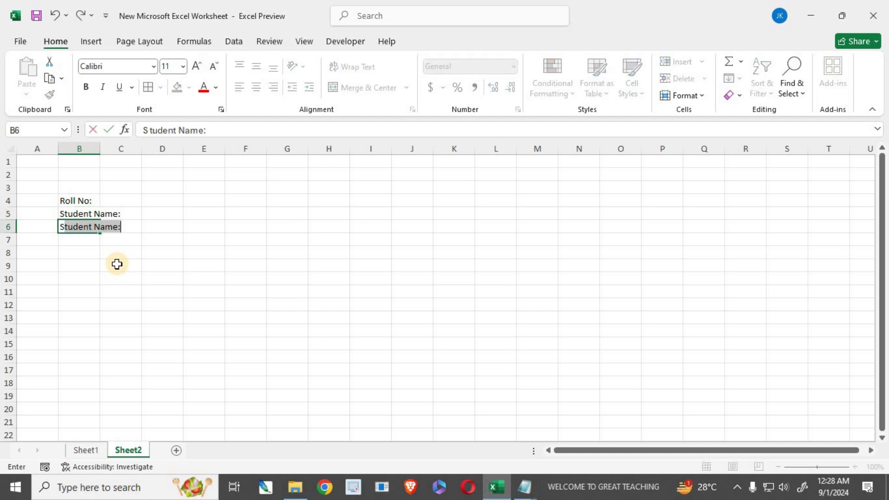
pyautogui.write('ent Age:')
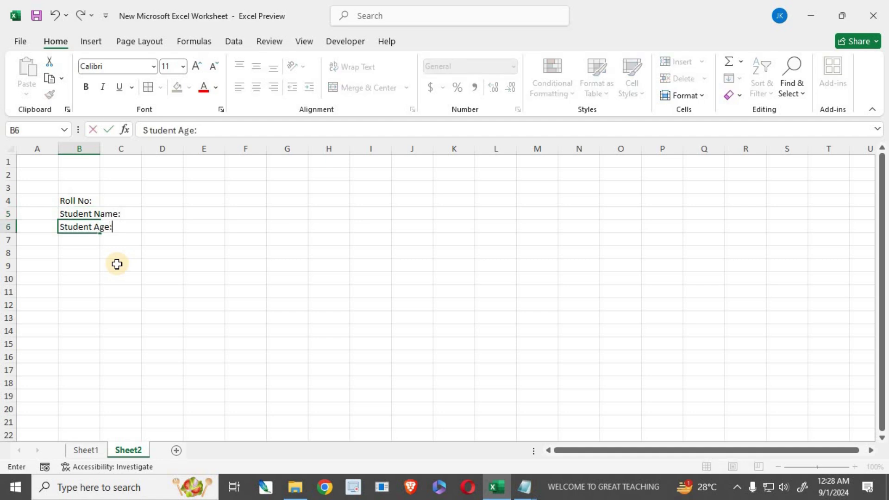
pyautogui.press('Return')
pyautogui.write('S')
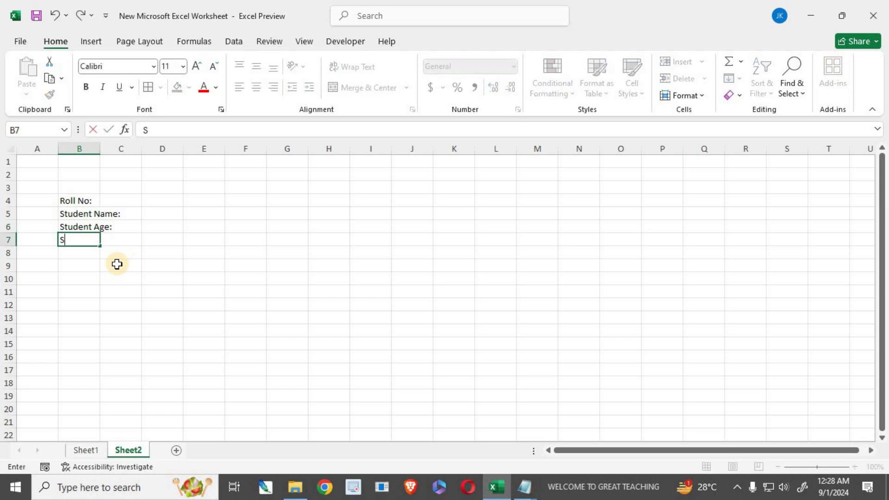
pyautogui.write('tudent Course')
pyautogui.press('Return')
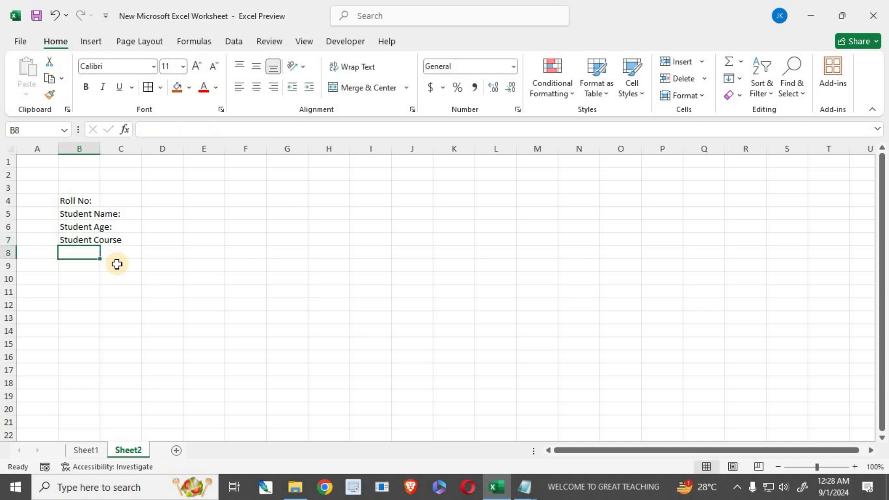
pyautogui.write('Course Fee')
pyautogui.press('Return')
pyautogui.write('Mobile No:')
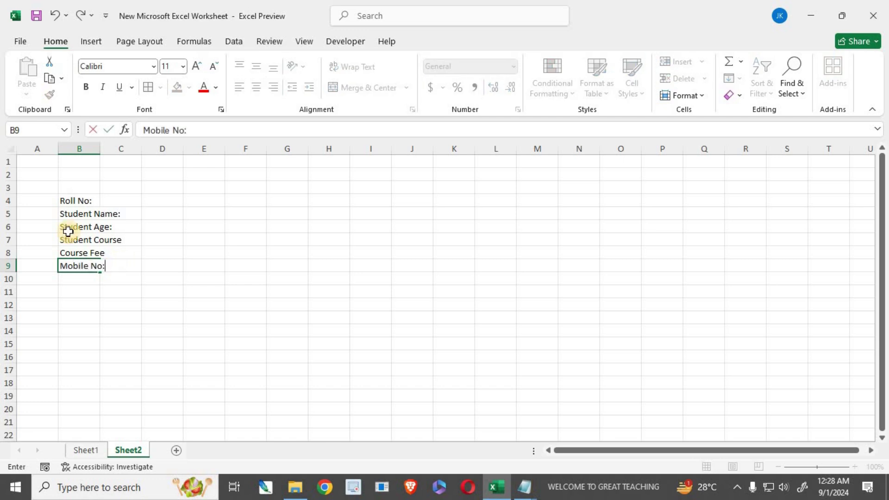
# - Finish Mobile No:, widen column B, give B4:C9 All Borders, and widen column C
pyautogui.click(68, 290)
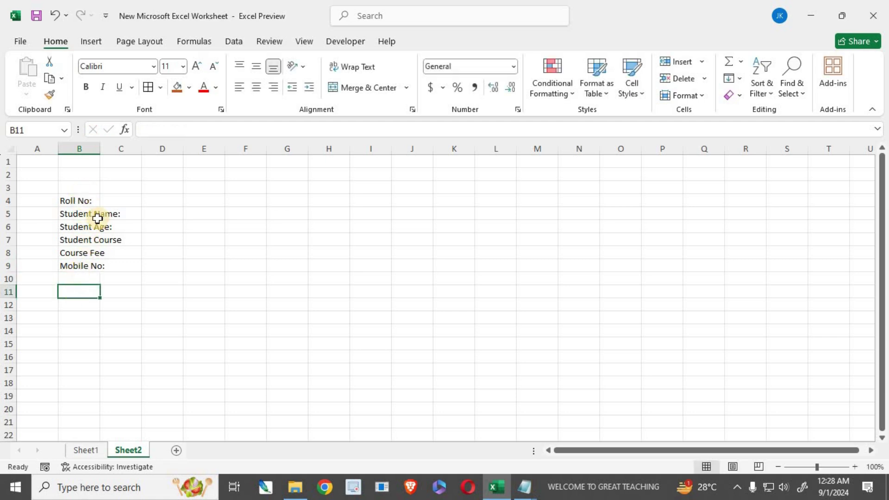
pyautogui.moveTo(99, 152); pyautogui.dragTo(139, 153)
pyautogui.moveTo(96, 201); pyautogui.dragTo(168, 266)
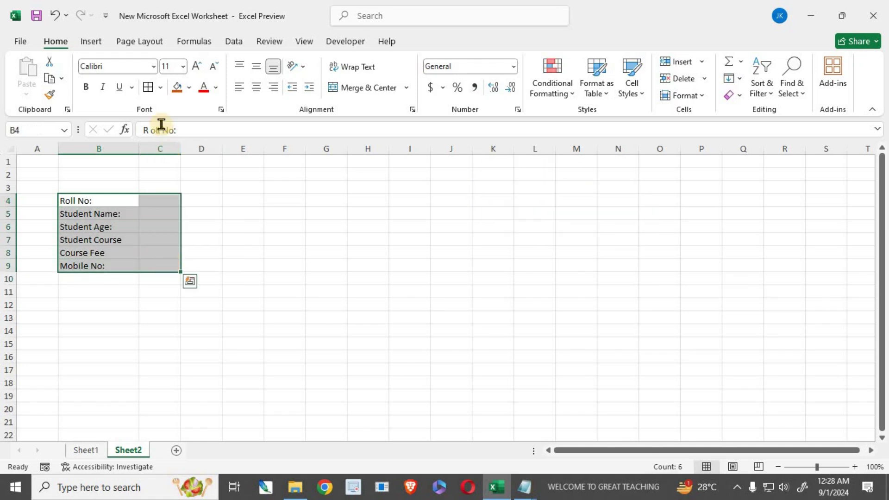
pyautogui.click(148, 87)
pyautogui.moveTo(181, 151); pyautogui.dragTo(235, 155)
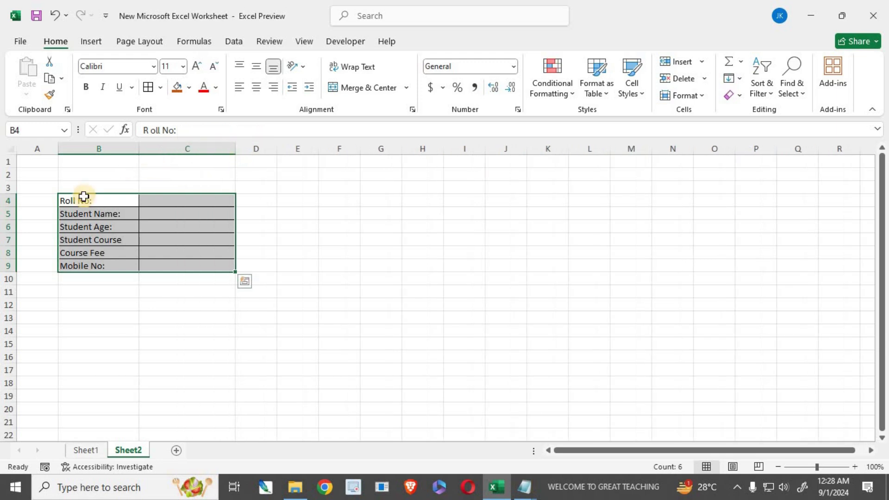
# - Set the form's font to Cambria and make it bold
pyautogui.click(116, 67)
pyautogui.write('Cambria')
pyautogui.press('Return')
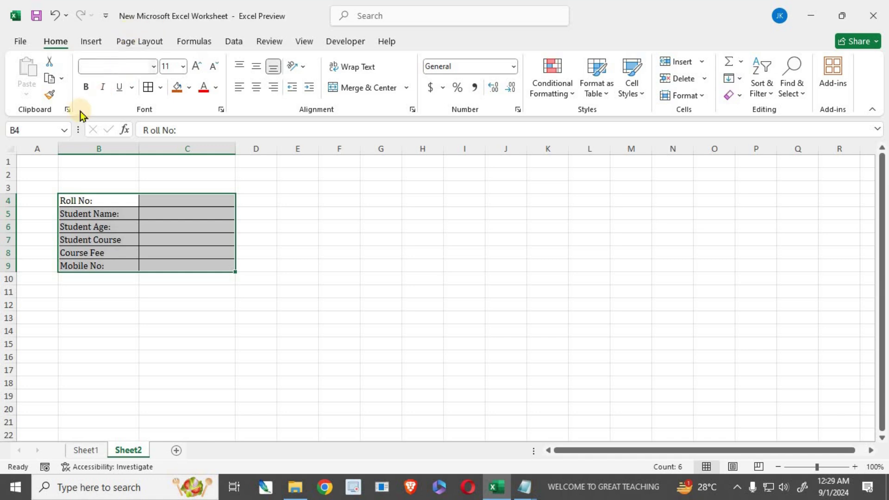
pyautogui.click(85, 86)
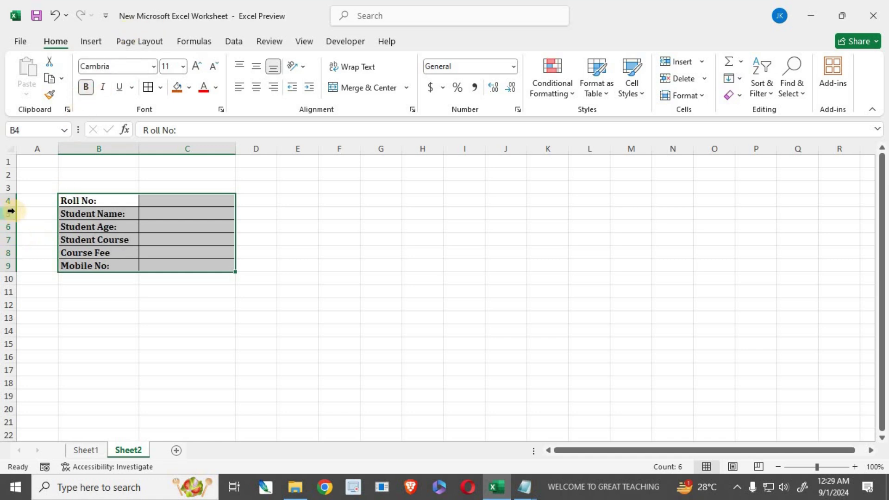
pyautogui.click(118, 317)
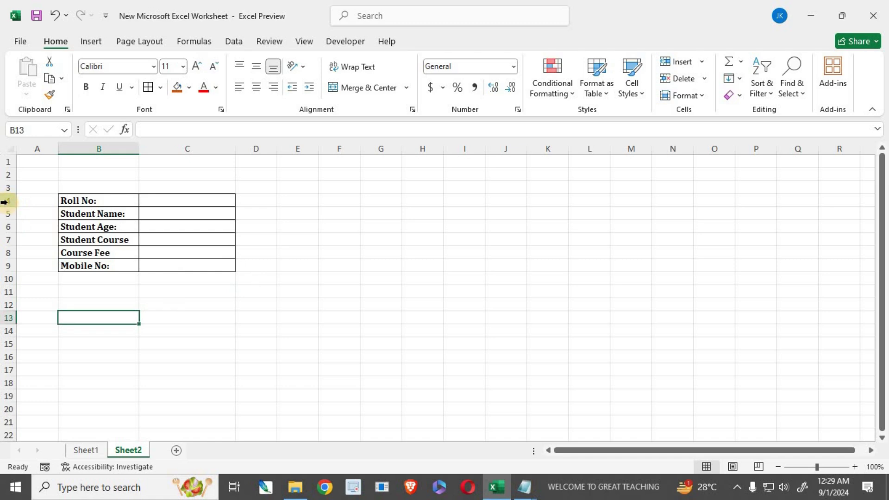
# - Make rows 4 to 9 taller and widen column C further
pyautogui.moveTo(4, 202); pyautogui.dragTo(10, 263)
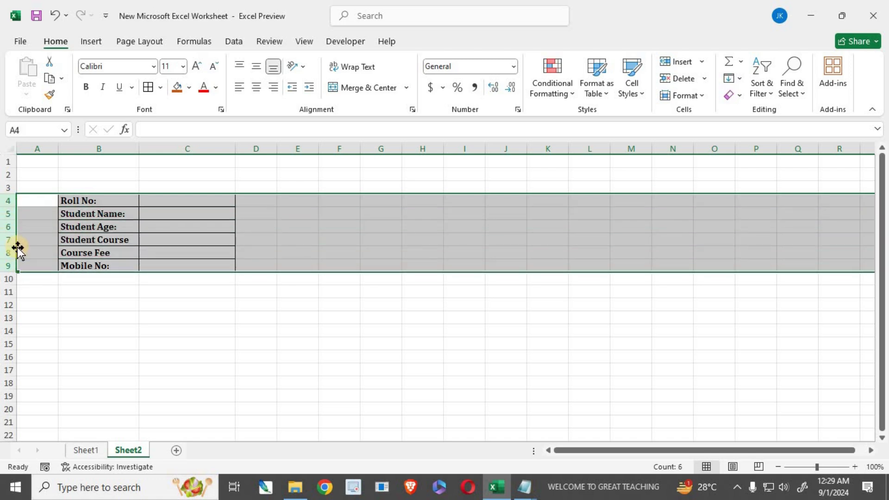
pyautogui.moveTo(12, 249); pyautogui.dragTo(10, 296)
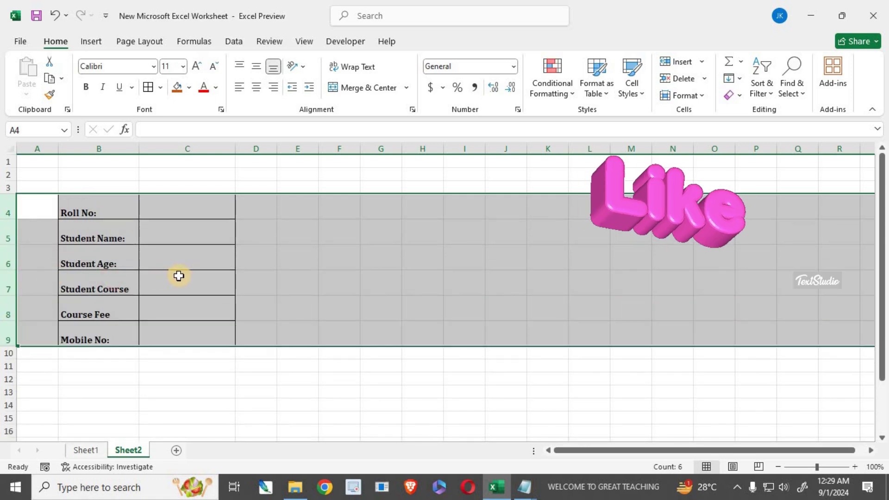
pyautogui.keyDown('ctrl'); pyautogui.scroll(3, 179, 275); pyautogui.keyUp('ctrl')
pyautogui.scroll(-1, 179, 275)
pyautogui.scroll(1, 179, 275)
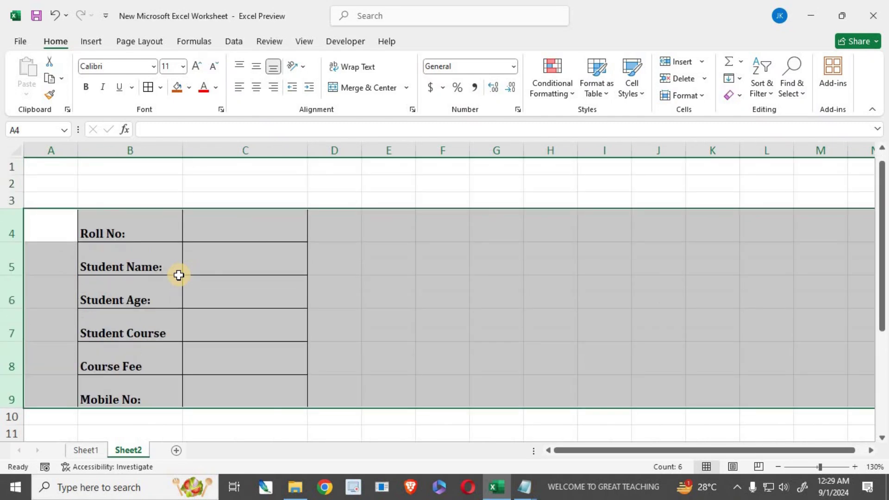
pyautogui.click(162, 252)
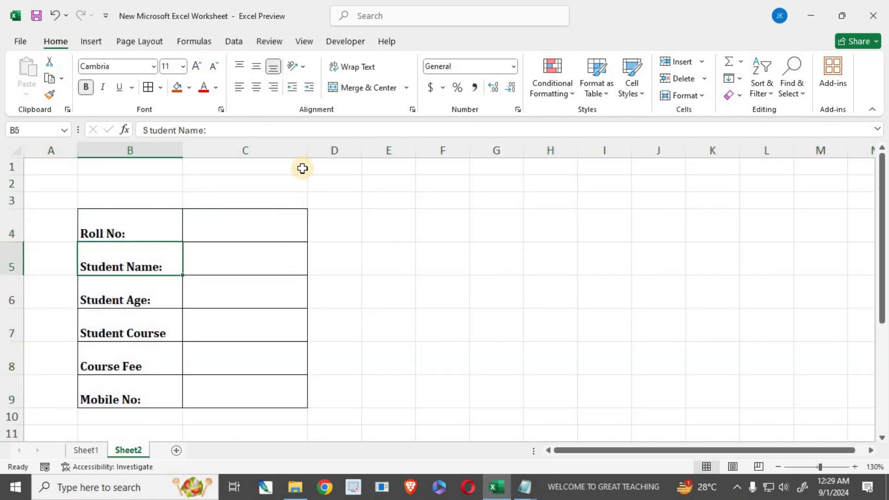
pyautogui.moveTo(307, 151); pyautogui.dragTo(306, 152)
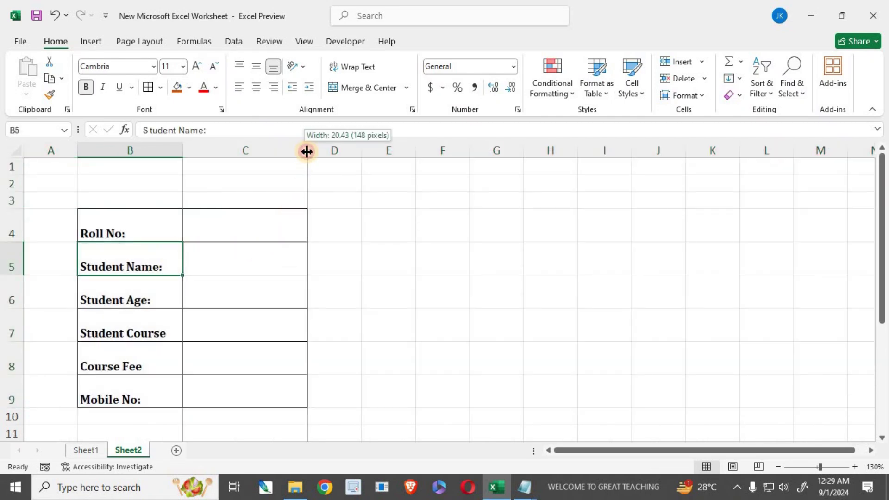
# - Insert a plain WordArt title reading 'Insert Records' and move it above the form
pyautogui.click(85, 43)
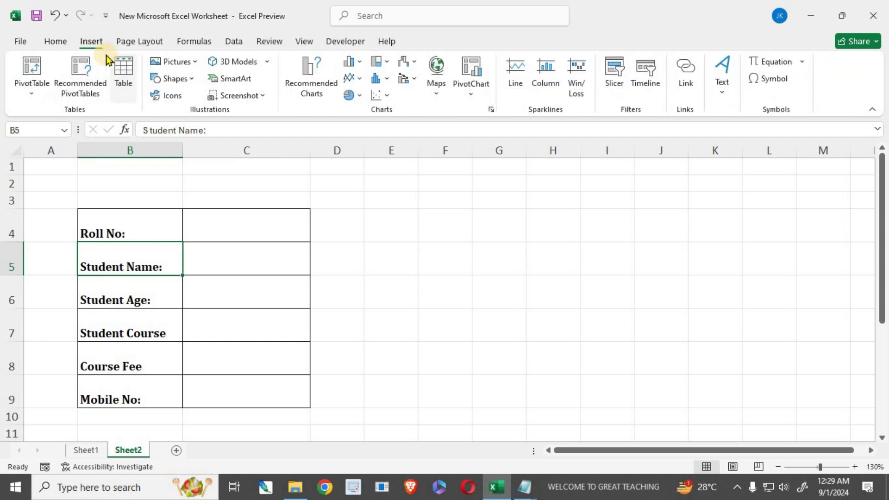
pyautogui.click(716, 99)
pyautogui.click(787, 147)
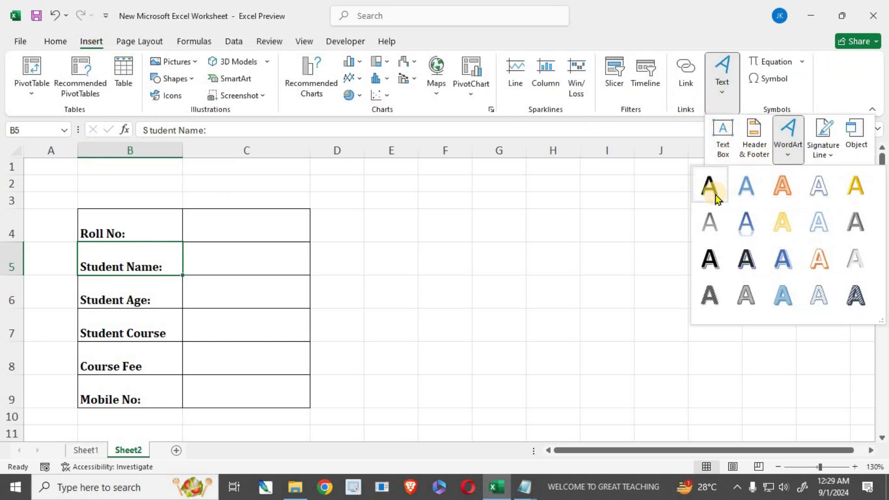
pyautogui.click(715, 195)
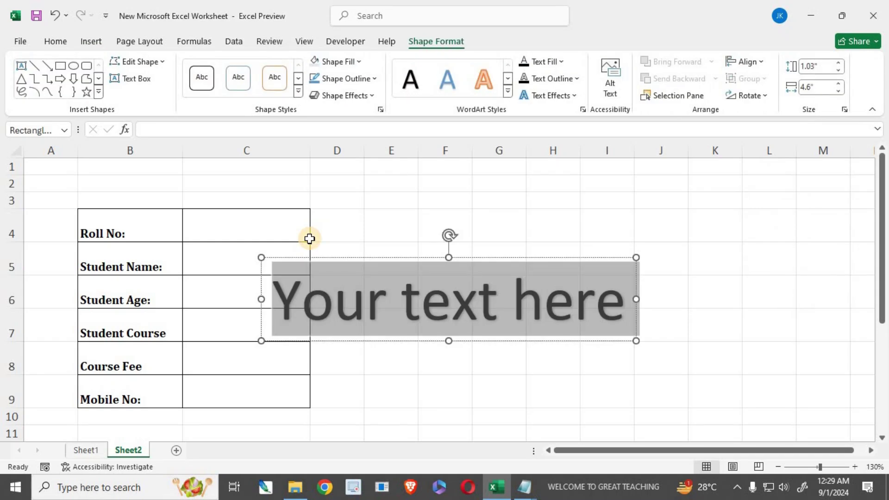
pyautogui.write('ins')
pyautogui.press('BackSpace')
pyautogui.press('BackSpace')
pyautogui.press('BackSpace')
pyautogui.write('Insert Recor')
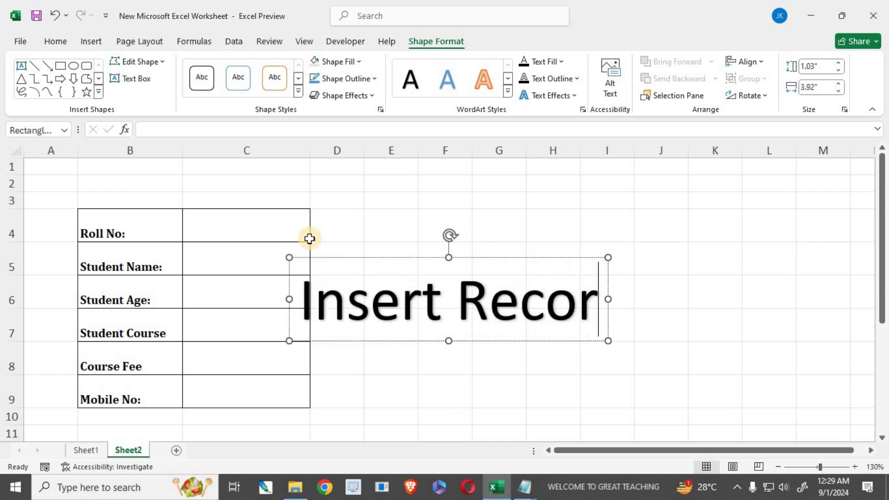
pyautogui.write('ds')
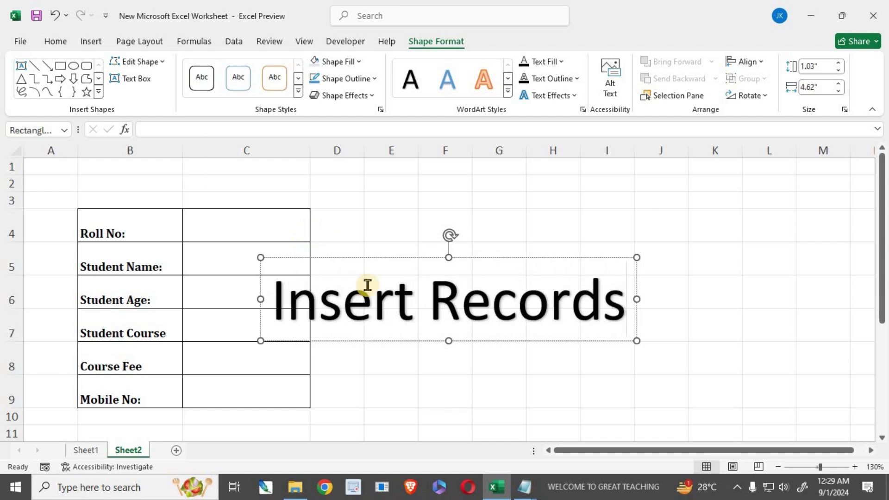
pyautogui.moveTo(386, 343); pyautogui.dragTo(157, 192)
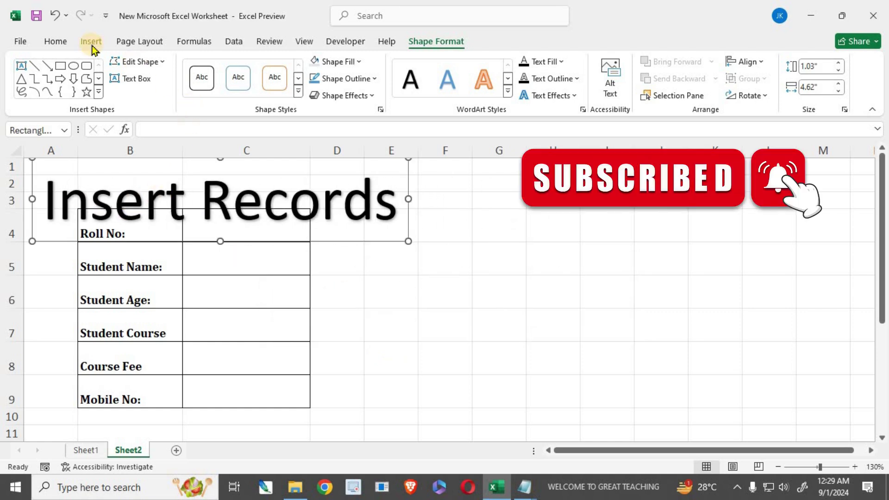
# - Shrink the title font to 32, shorten its box, and fill it yellow
pyautogui.click(55, 41)
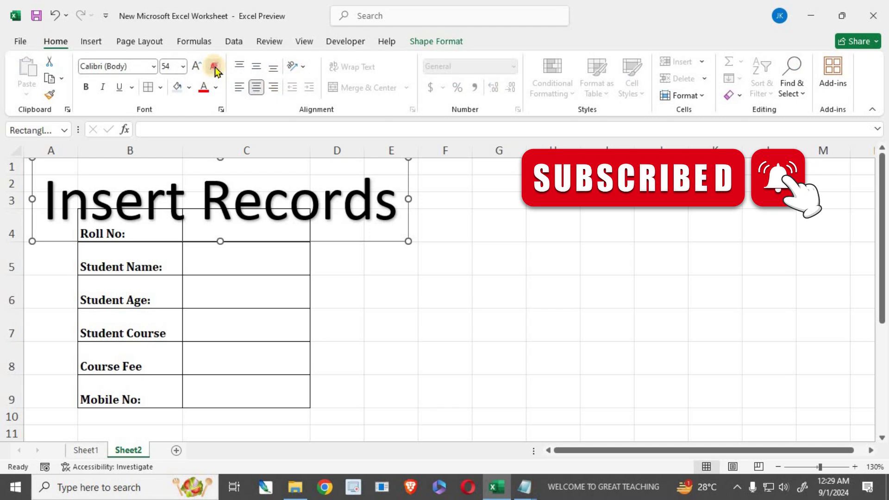
pyautogui.click(215, 68)
pyautogui.click(215, 68)
pyautogui.click(215, 67)
pyautogui.click(215, 68)
pyautogui.click(215, 67)
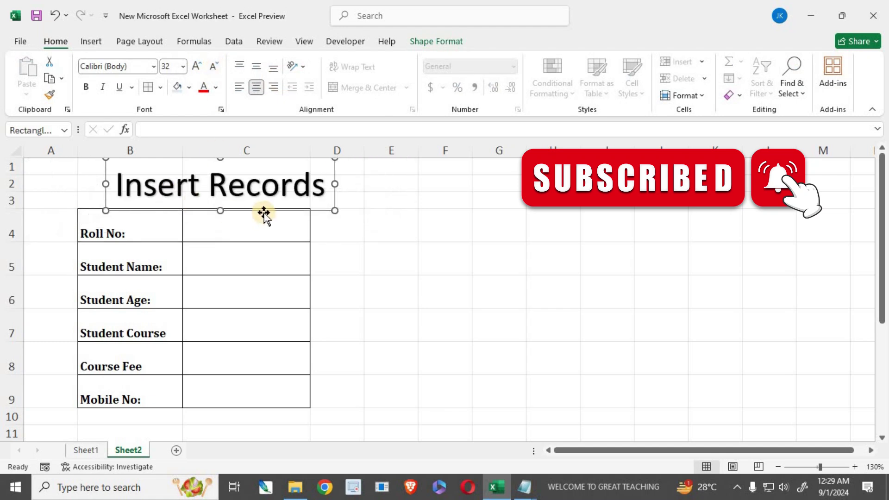
pyautogui.moveTo(222, 209)
pyautogui.mouseDown()
pyautogui.moveTo(220, 196)
pyautogui.moveTo(231, 200)
pyautogui.mouseUp()
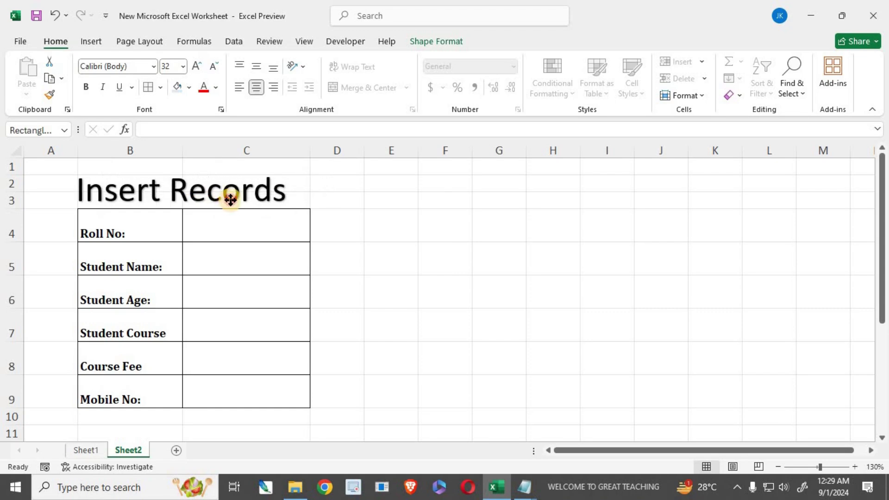
pyautogui.click(430, 43)
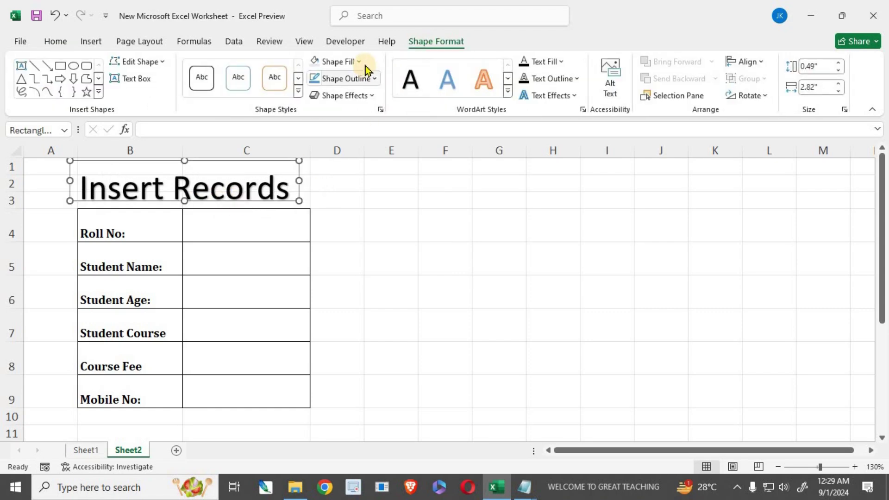
pyautogui.click(358, 62)
pyautogui.click(347, 204)
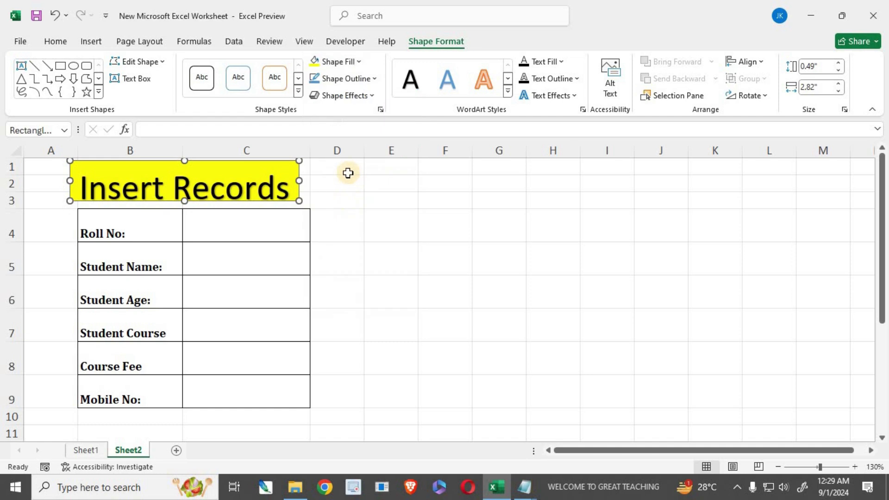
# - Middle-align the title, make it bold Cambria, and widen the box so 'Records' fits
pyautogui.click(62, 42)
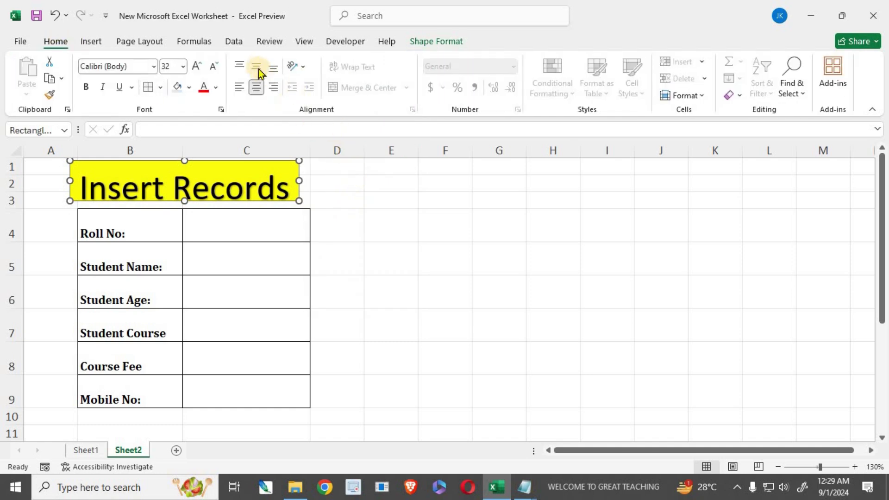
pyautogui.click(256, 68)
pyautogui.click(93, 87)
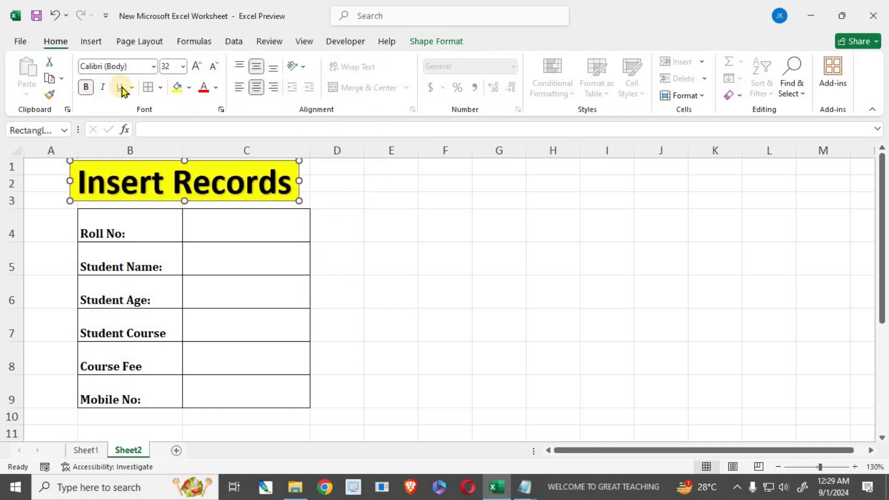
pyautogui.click(124, 69)
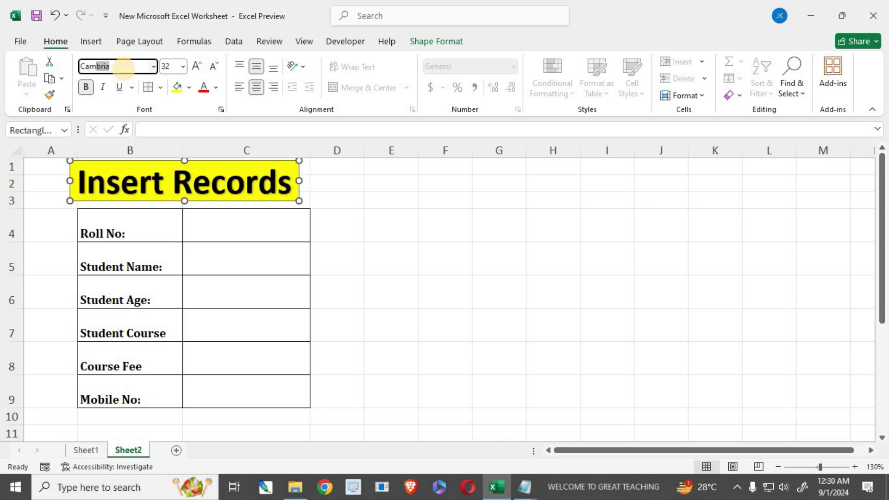
pyautogui.press('Return')
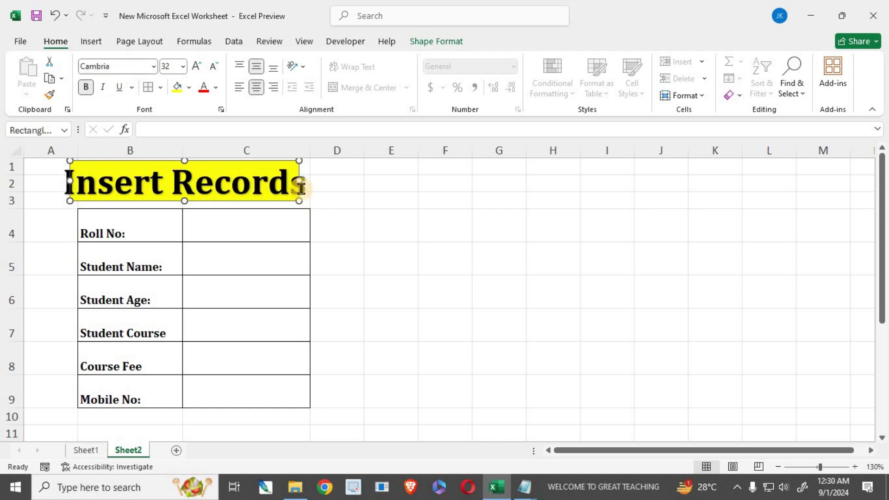
pyautogui.moveTo(297, 181); pyautogui.dragTo(319, 180)
pyautogui.click(365, 277)
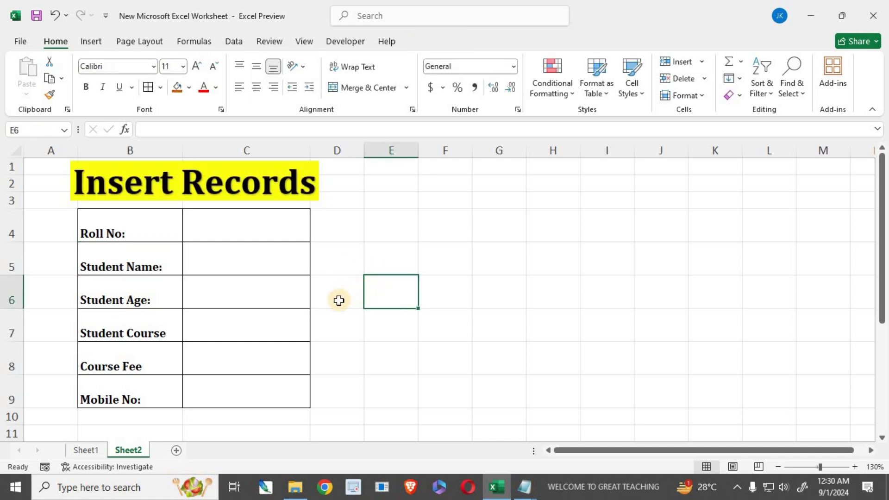
# - Select and copy the field labels in B4:B9
pyautogui.scroll(-2, 174, 308)
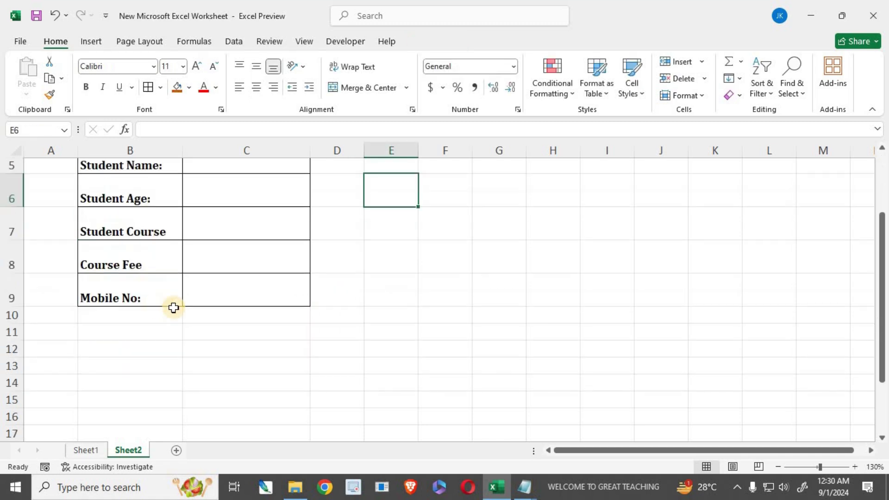
pyautogui.scroll(-1, 173, 308)
pyautogui.scroll(1, 215, 314)
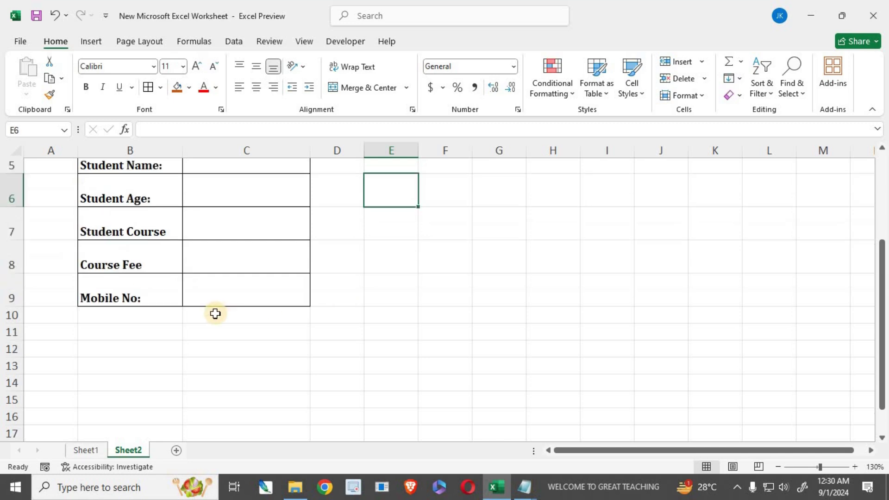
pyautogui.scroll(2, 216, 315)
pyautogui.moveTo(236, 232); pyautogui.dragTo(216, 377)
pyautogui.scroll(-2, 514, 371)
pyautogui.scroll(2, 307, 348)
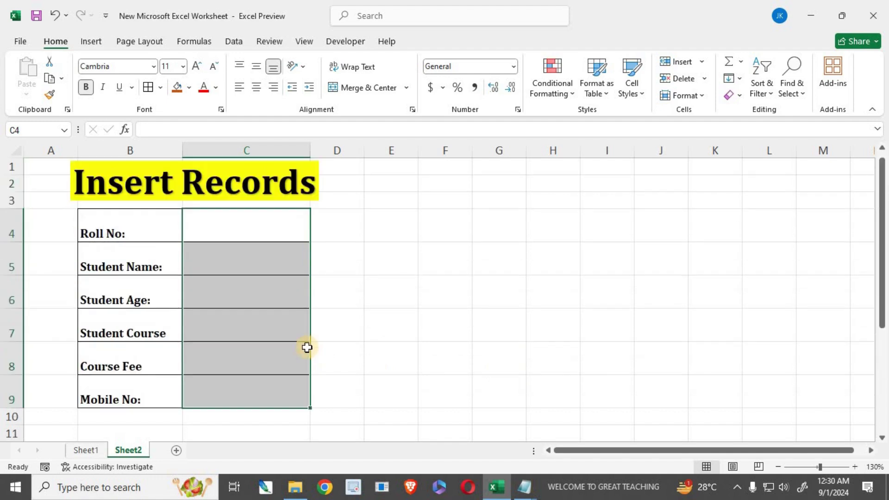
pyautogui.moveTo(109, 225); pyautogui.dragTo(93, 393)
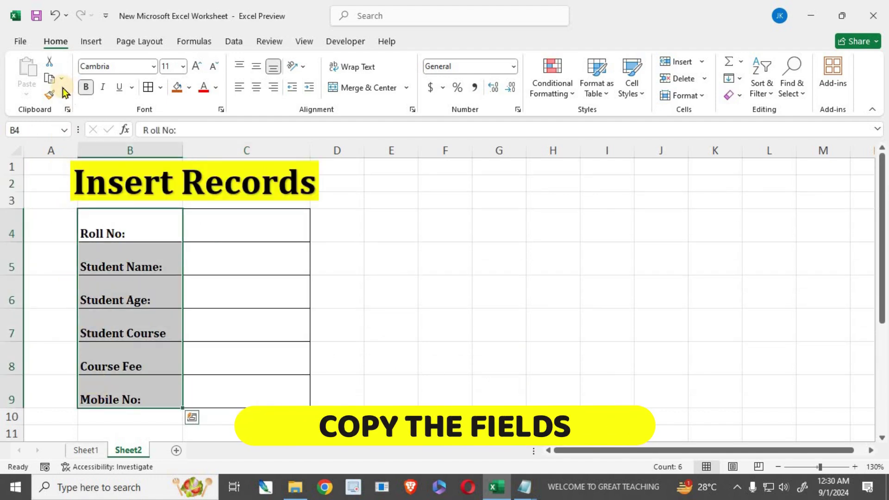
pyautogui.click(50, 80)
# - Paste the labels into B13 with Paste Special Transpose so they run across row 13
pyautogui.scroll(-2, 160, 320)
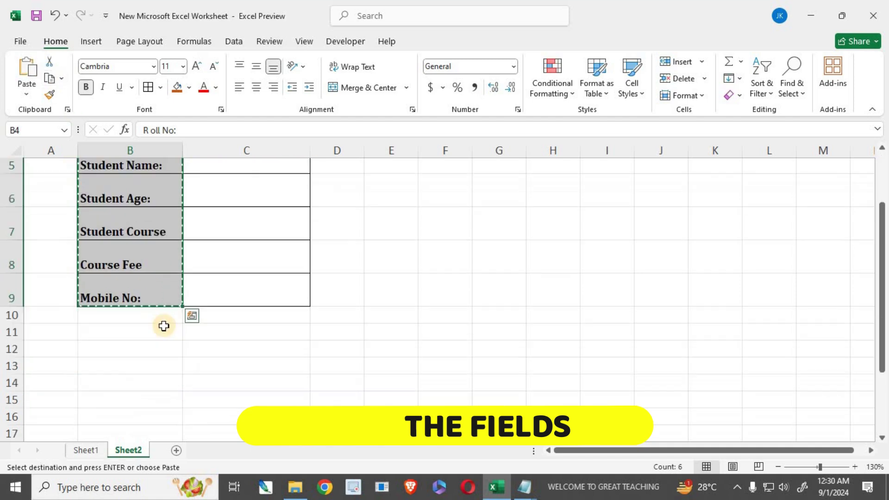
pyautogui.click(84, 317)
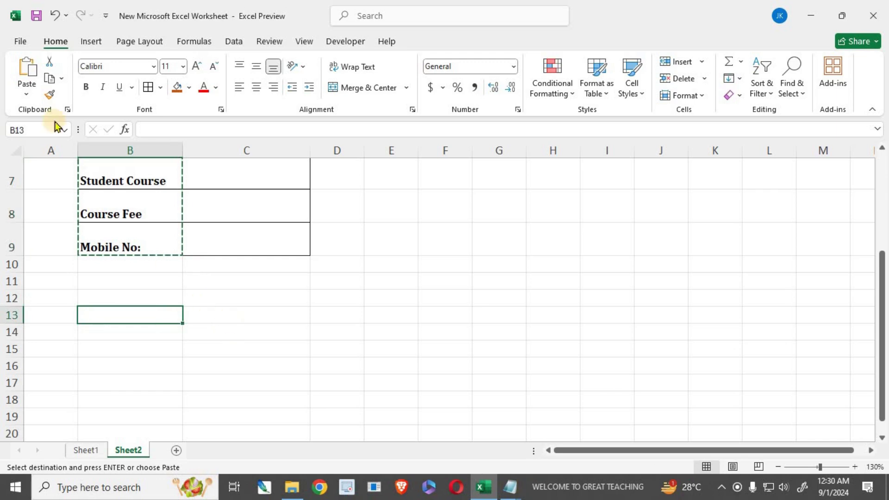
pyautogui.click(23, 93)
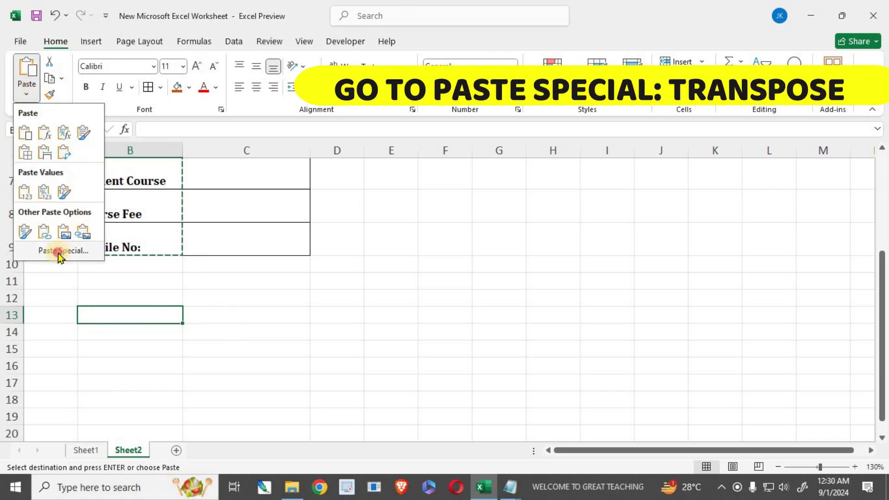
pyautogui.click(58, 252)
pyautogui.click(388, 344)
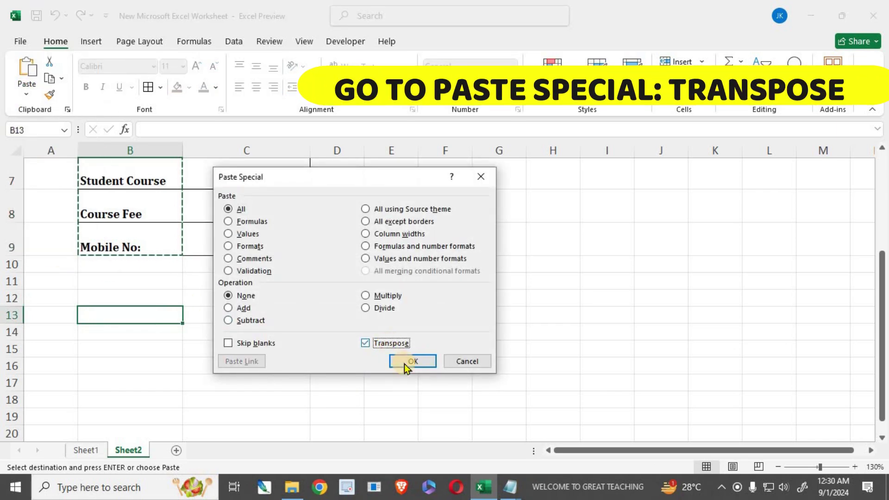
pyautogui.click(407, 361)
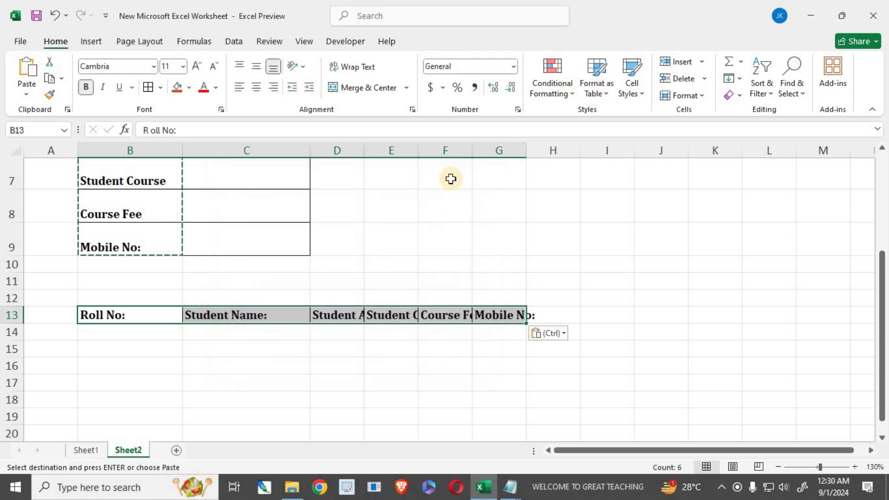
# - Widen columns D, E and F so Student Age, Student Course and Course Fee show fully
pyautogui.moveTo(416, 152); pyautogui.dragTo(436, 152)
pyautogui.moveTo(368, 151); pyautogui.dragTo(392, 153)
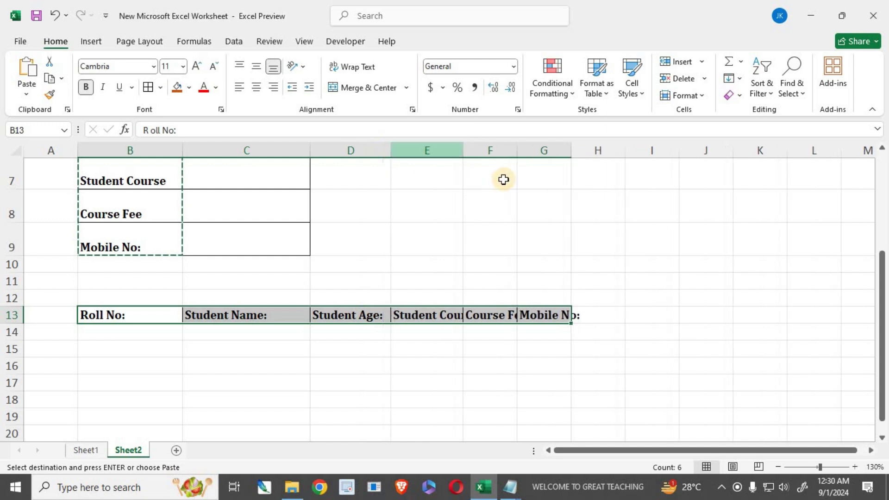
pyautogui.moveTo(529, 154); pyautogui.dragTo(614, 150)
pyautogui.moveTo(460, 153); pyautogui.dragTo(483, 153)
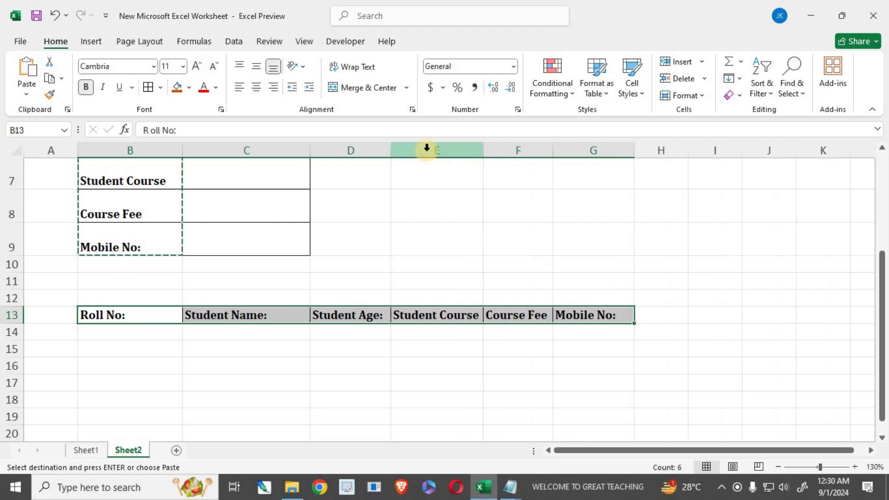
pyautogui.moveTo(392, 153); pyautogui.dragTo(396, 153)
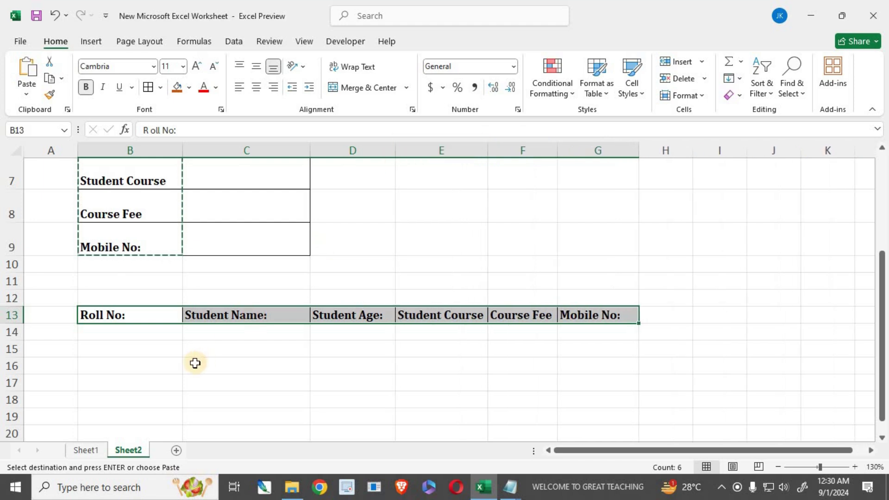
pyautogui.moveTo(108, 318); pyautogui.dragTo(594, 399)
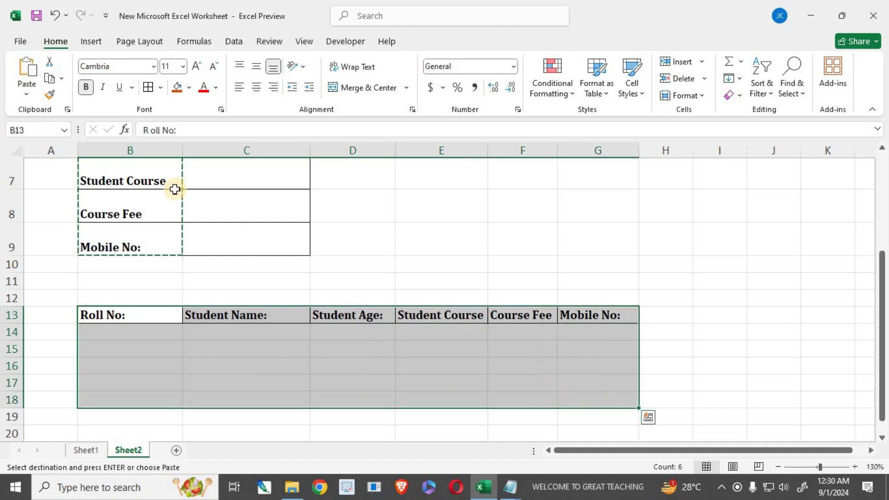
# - Apply All Borders to B13:G18 and fill the header row B13:G13 dark blue
pyautogui.click(148, 88)
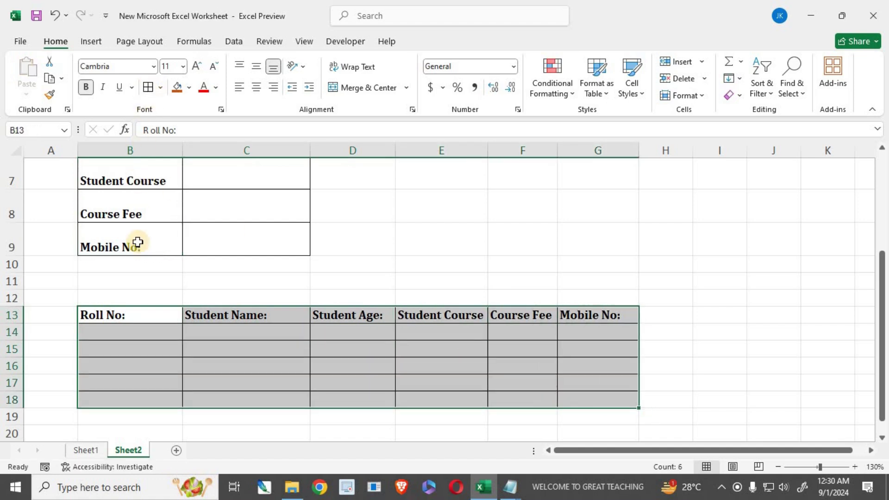
pyautogui.moveTo(127, 315); pyautogui.dragTo(588, 313)
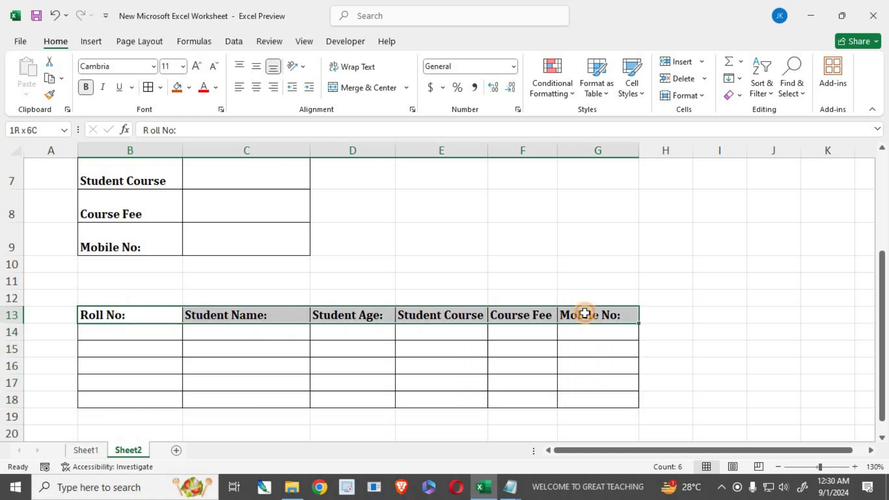
pyautogui.click(178, 88)
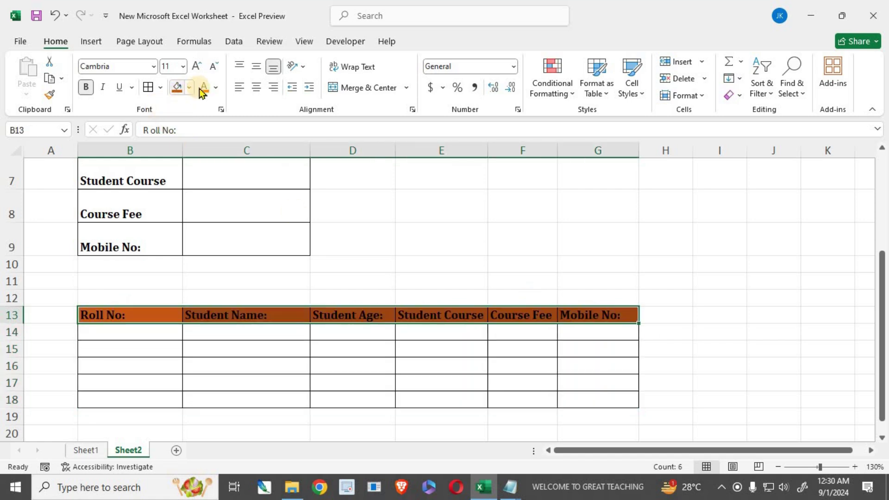
pyautogui.click(190, 88)
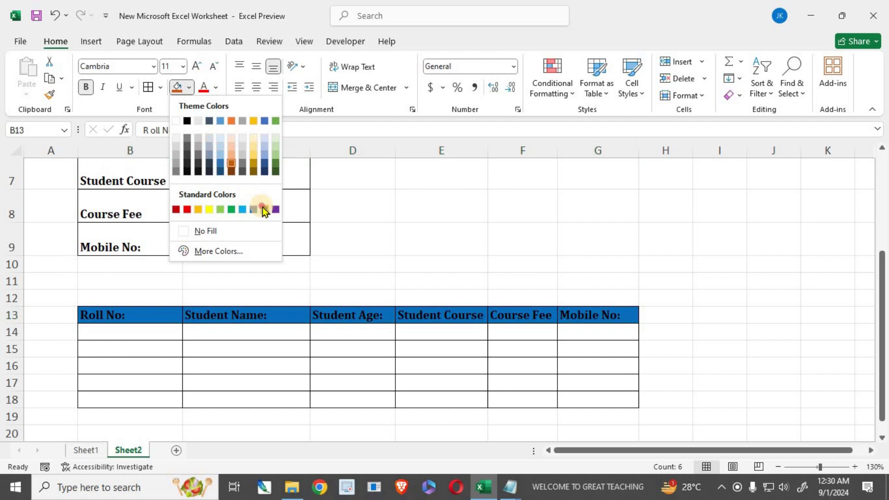
pyautogui.click(262, 209)
# - Set the header row's font colour to white and review the finished sheet
pyautogui.click(217, 88)
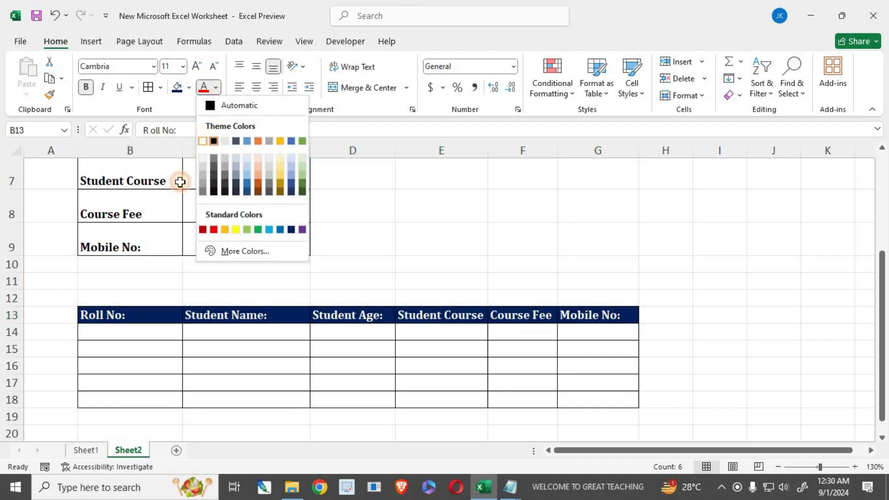
pyautogui.click(206, 142)
pyautogui.click(197, 359)
pyautogui.scroll(1, 119, 311)
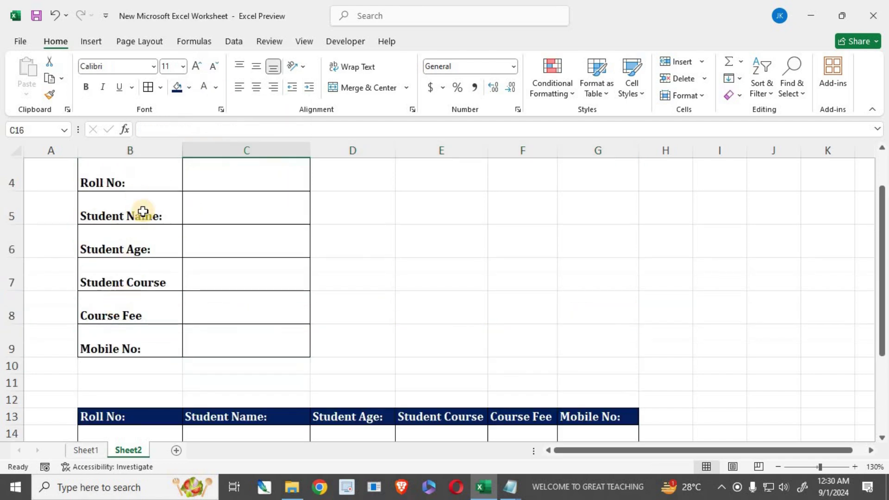
pyautogui.scroll(1, 202, 231)
pyautogui.scroll(-2, 220, 269)
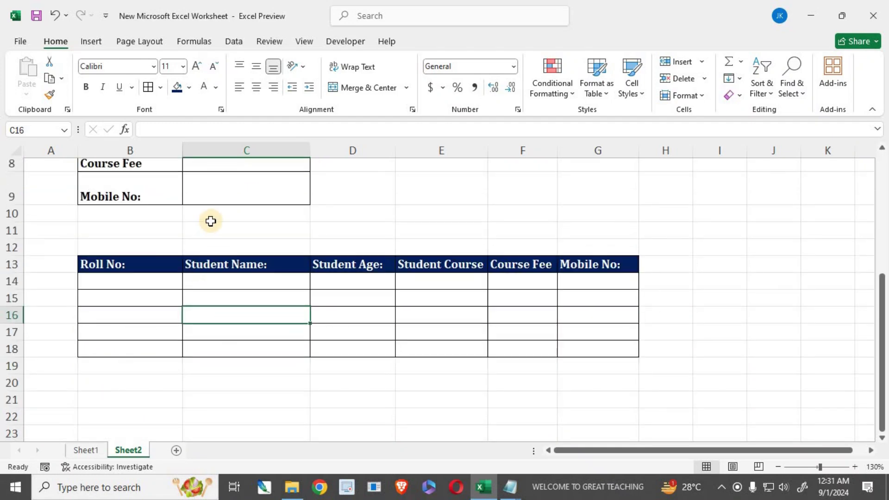
pyautogui.scroll(1, 366, 404)
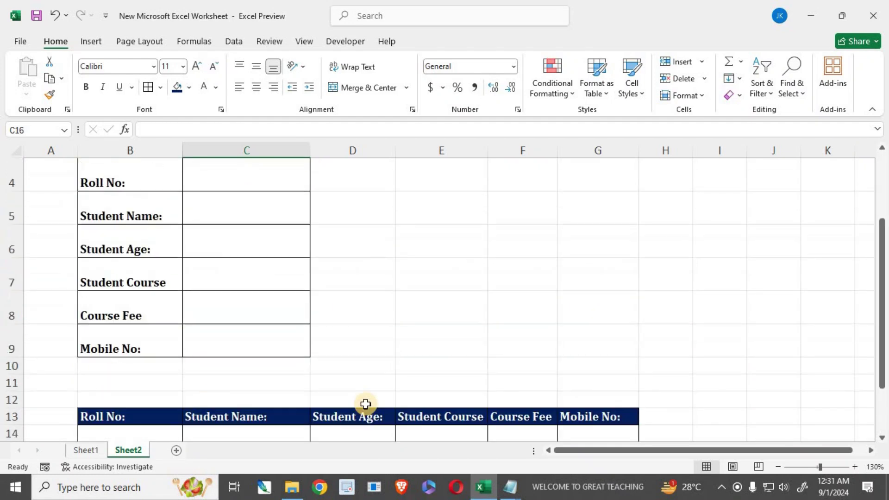
pyautogui.scroll(1, 105, 190)
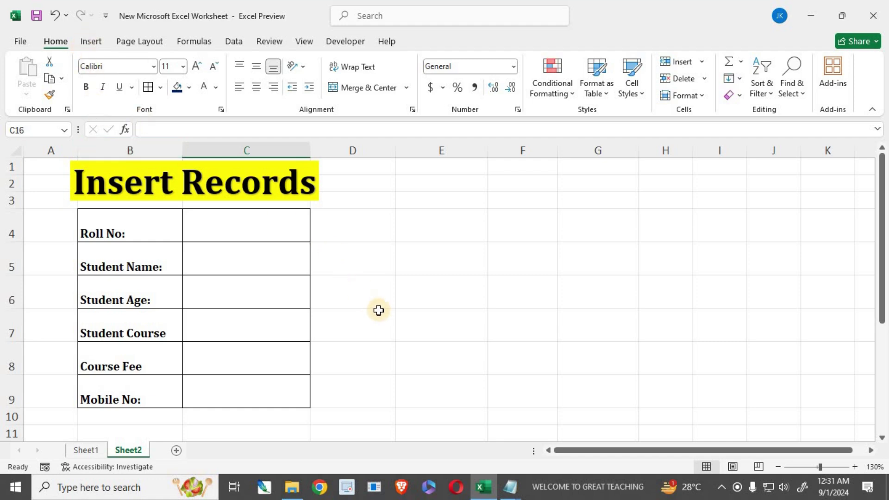
pyautogui.scroll(-1, 382, 316)
pyautogui.scroll(-1, 382, 315)
pyautogui.scroll(1, 293, 357)
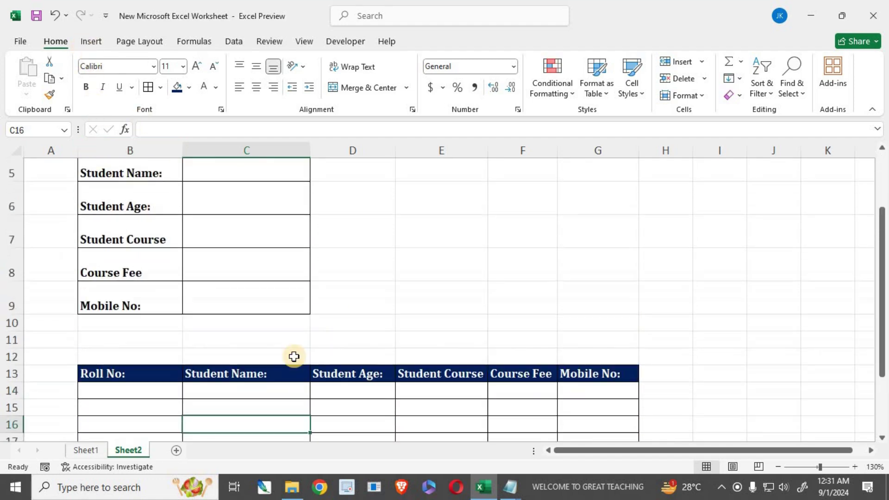
pyautogui.scroll(1, 244, 377)
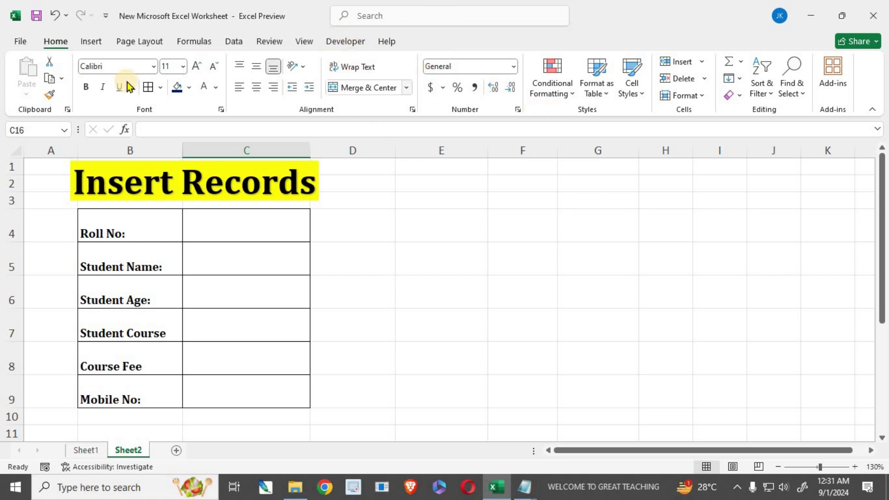
# - View the Customize Ribbon page in Excel Options from the File menu, then cancel
pyautogui.click(24, 43)
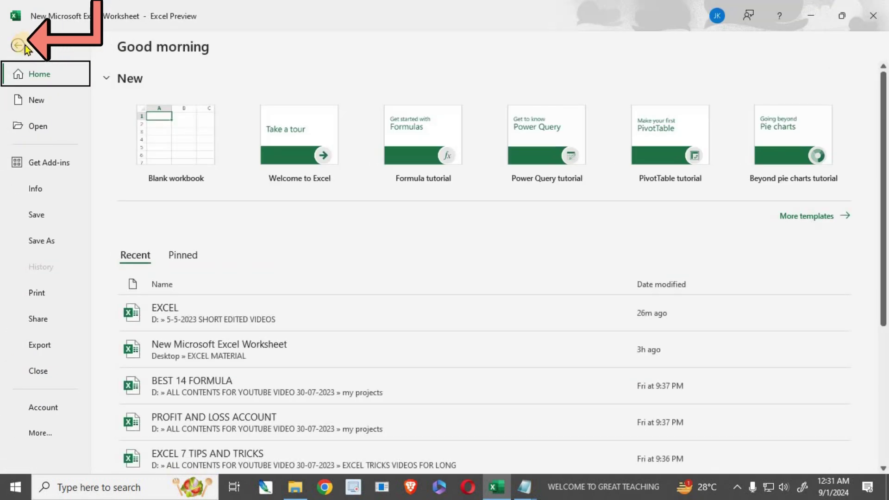
pyautogui.click(40, 435)
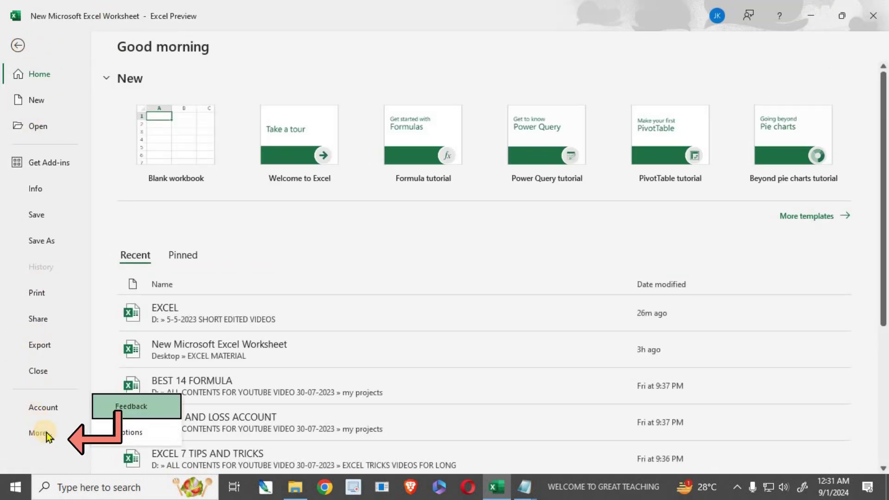
pyautogui.click(122, 427)
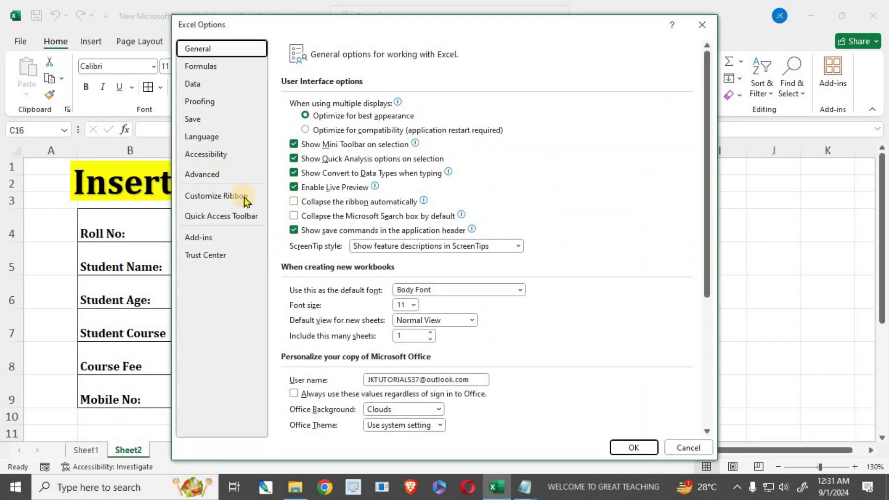
pyautogui.click(214, 199)
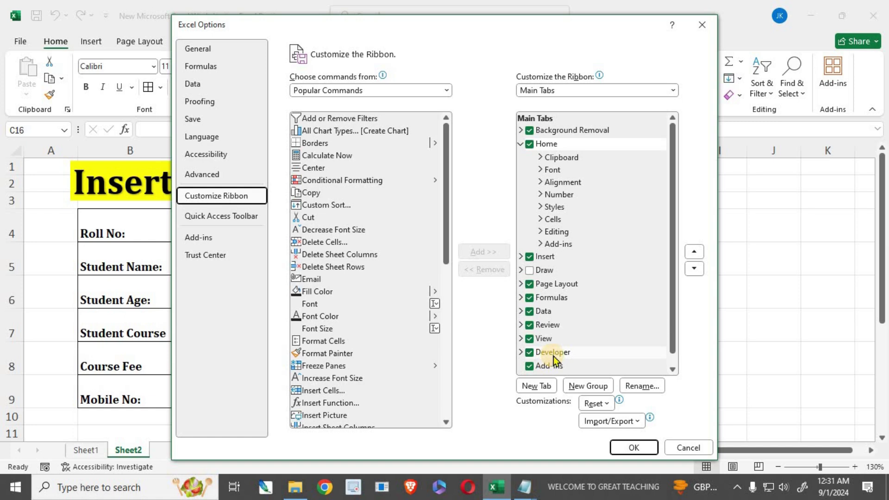
pyautogui.click(688, 448)
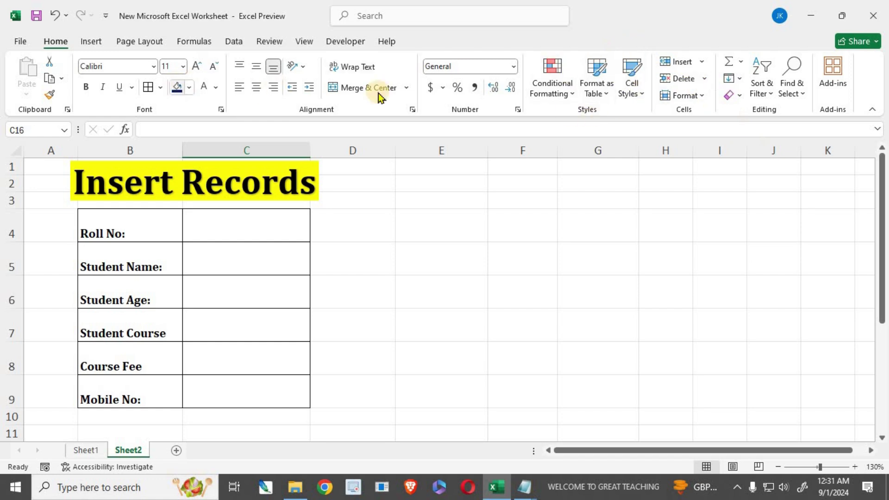
# - Reopen Customize the Ribbon from the ribbon's shortcut menu, confirm Developer is ticked, and cancel
pyautogui.rightClick(644, 114)
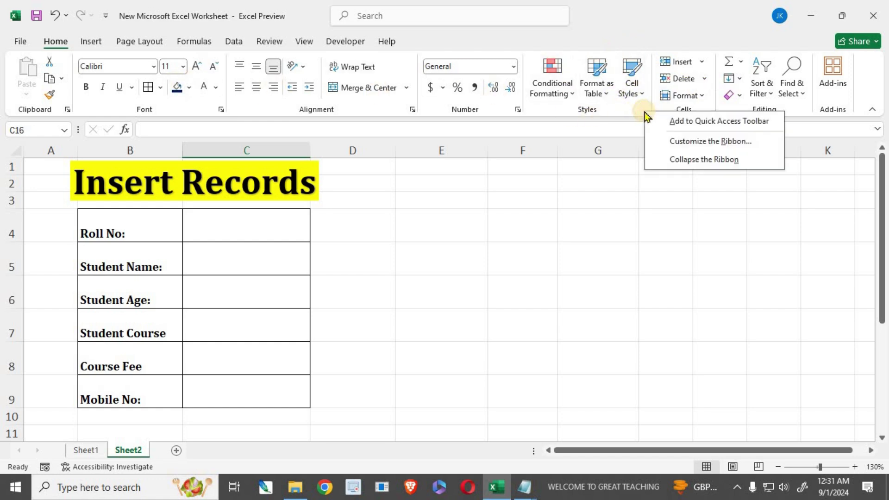
pyautogui.click(674, 146)
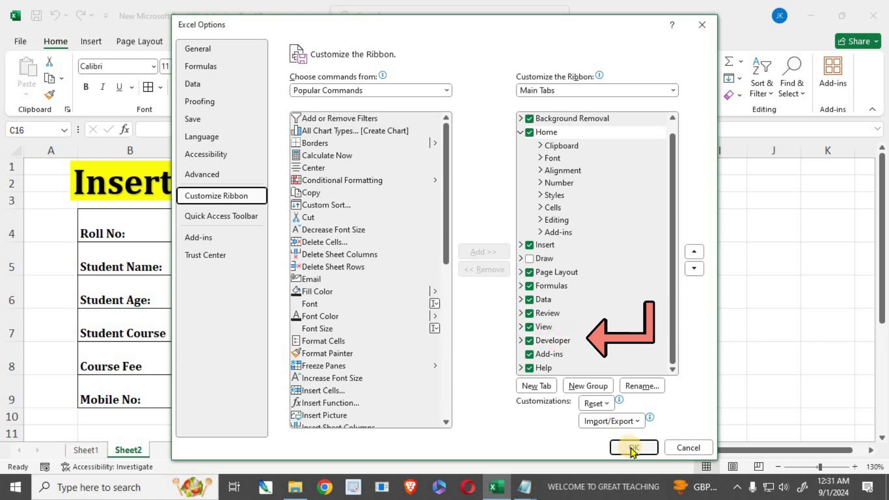
pyautogui.click(689, 448)
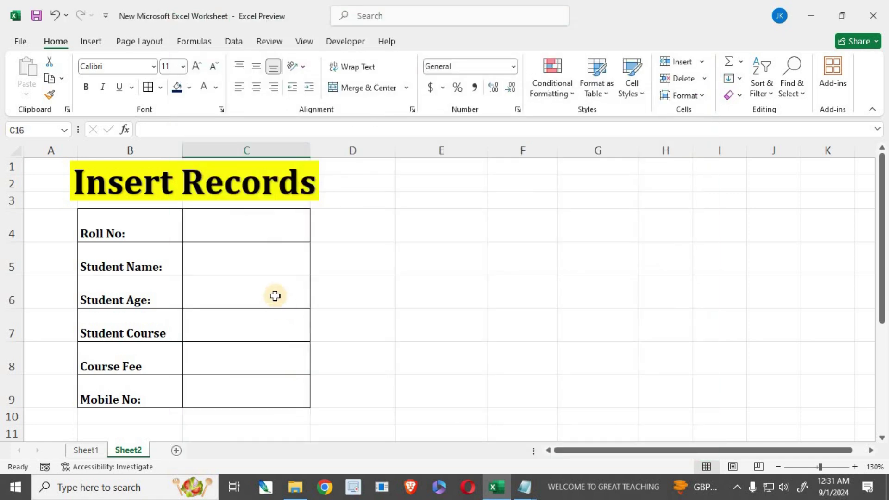
# - Review the student form and blue-header record table, then show the Developer ribbon
pyautogui.scroll(-1, 223, 389)
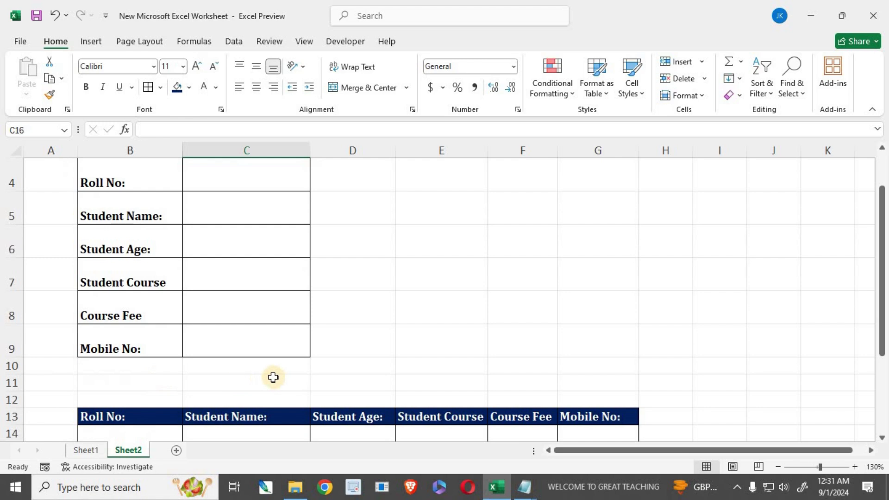
pyautogui.scroll(1, 256, 368)
pyautogui.moveTo(250, 214); pyautogui.dragTo(246, 388)
pyautogui.scroll(-2, 152, 329)
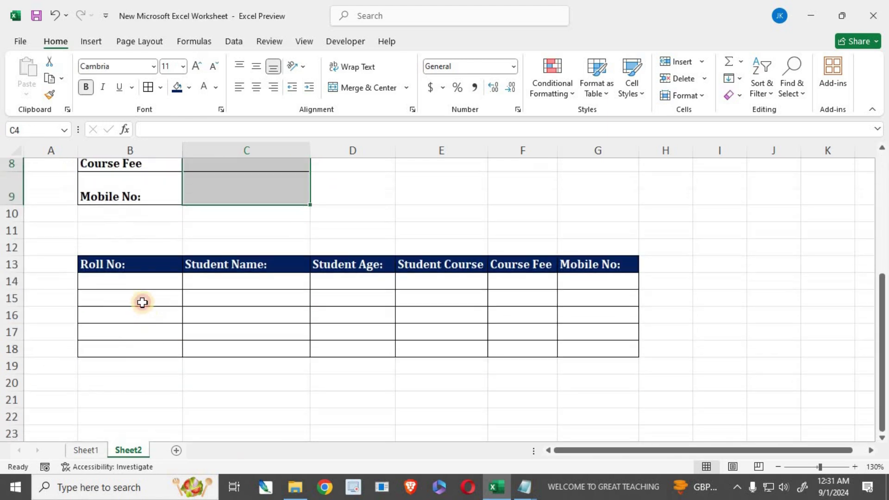
pyautogui.click(142, 302)
pyautogui.scroll(1, 231, 316)
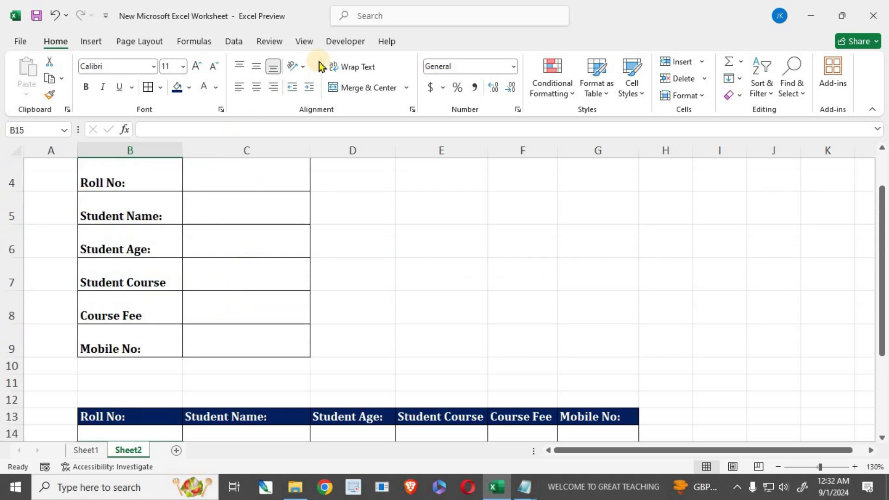
pyautogui.click(338, 37)
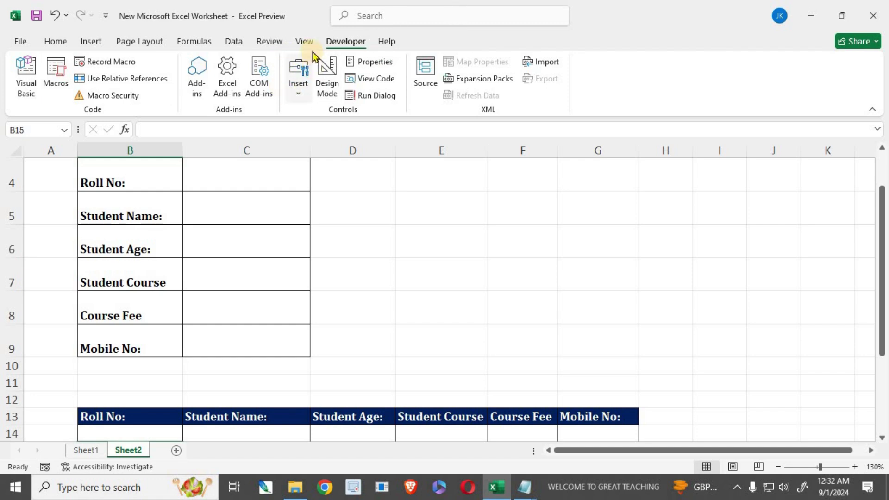
# - Draw a form-control button over B10:C11 and caption it 'Insert Data'
pyautogui.click(297, 98)
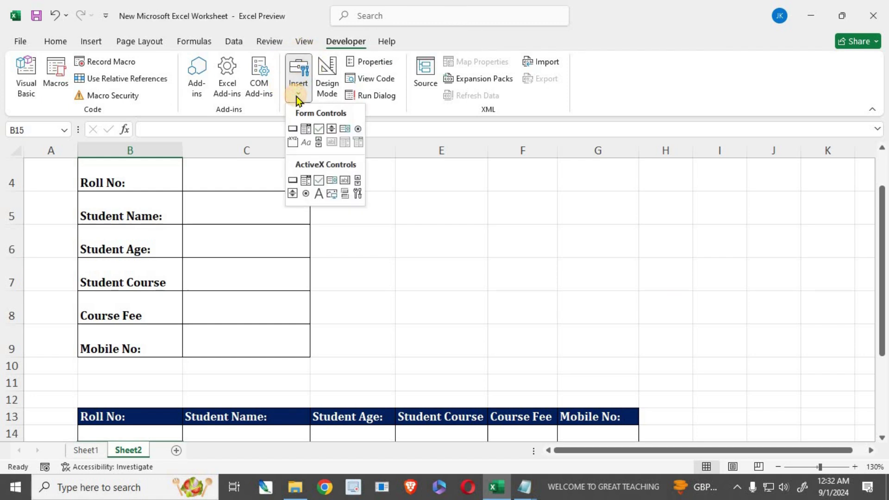
pyautogui.click(292, 130)
pyautogui.scroll(-1, 285, 287)
pyautogui.scroll(-1, 285, 287)
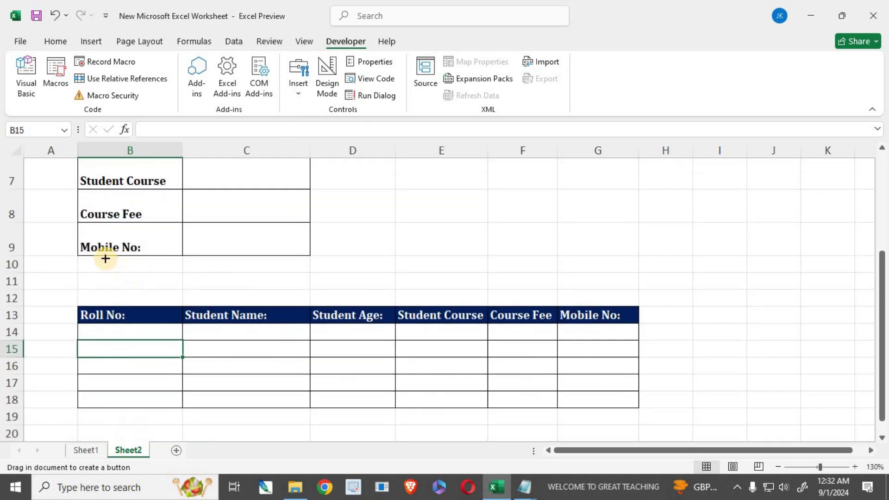
pyautogui.moveTo(91, 259); pyautogui.dragTo(293, 293)
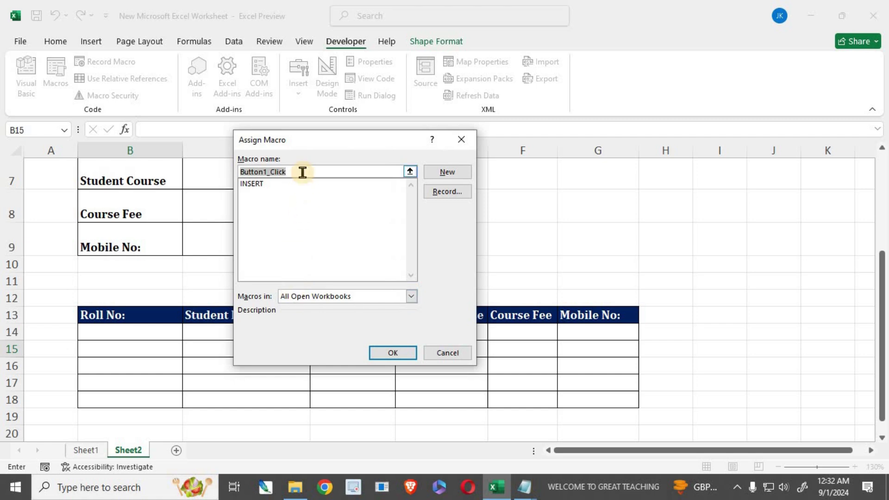
pyautogui.click(396, 353)
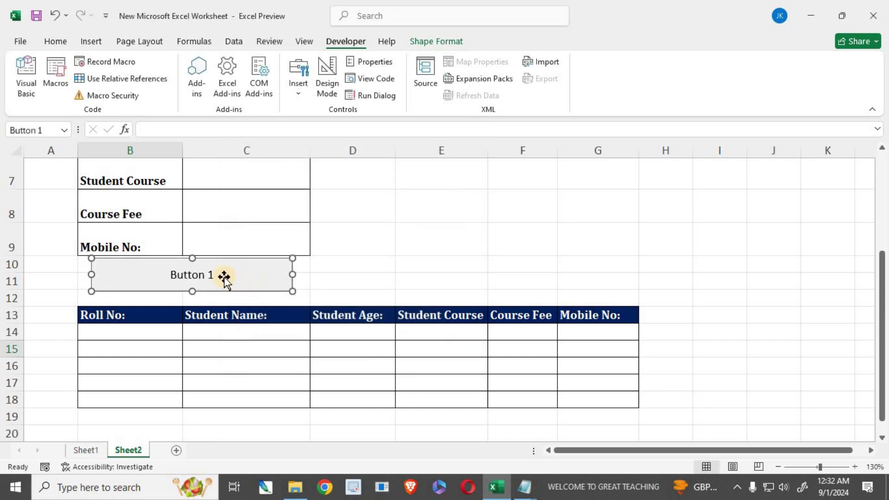
pyautogui.click(171, 275)
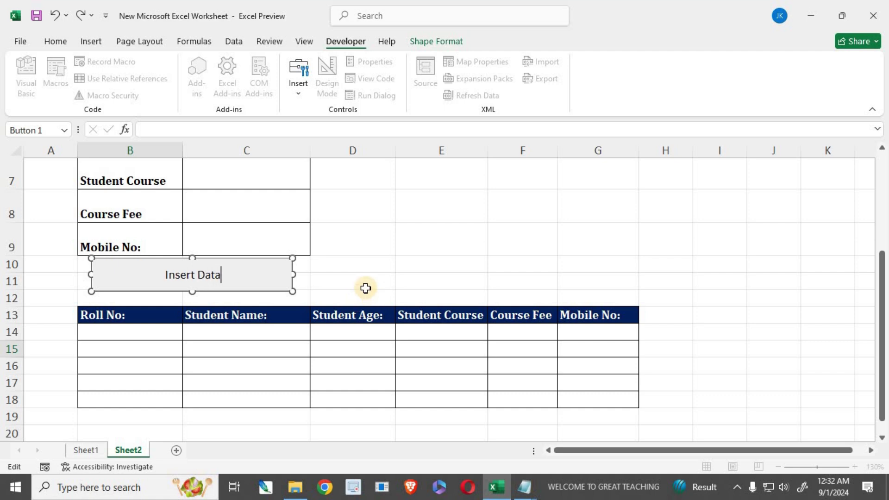
pyautogui.click(367, 280)
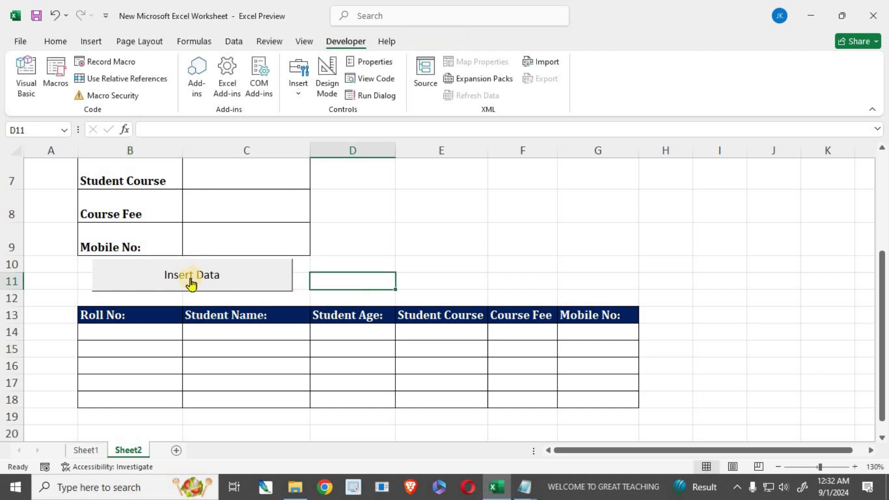
# - Format the Insert Data button caption as Bold, size 22, through Format Control
pyautogui.keyDown('ctrl'); pyautogui.click(259, 283); pyautogui.keyUp('ctrl')
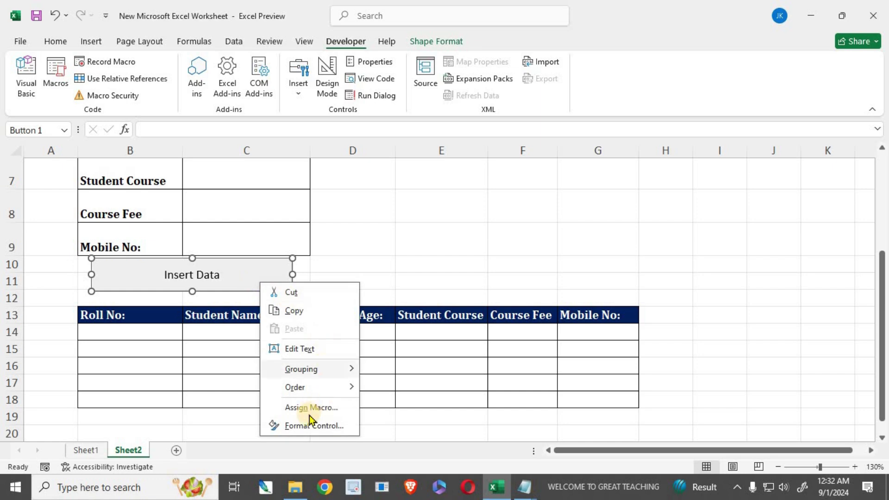
pyautogui.click(318, 427)
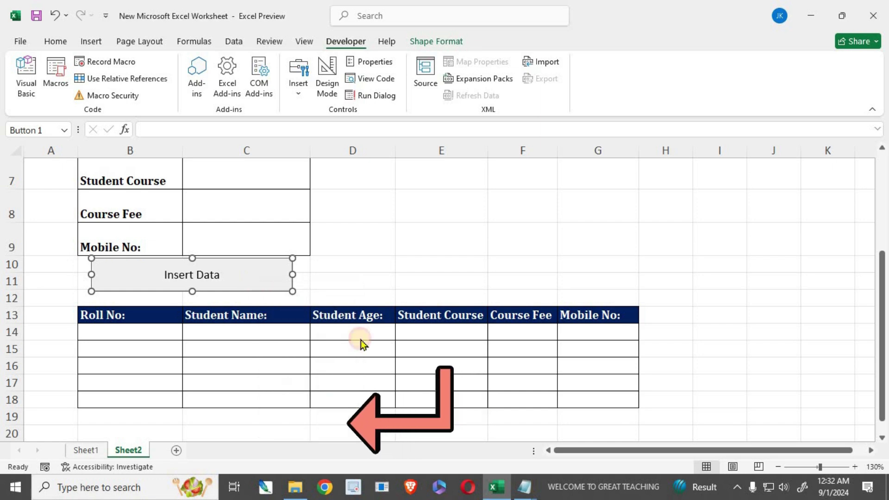
pyautogui.moveTo(363, 116); pyautogui.dragTo(304, 27)
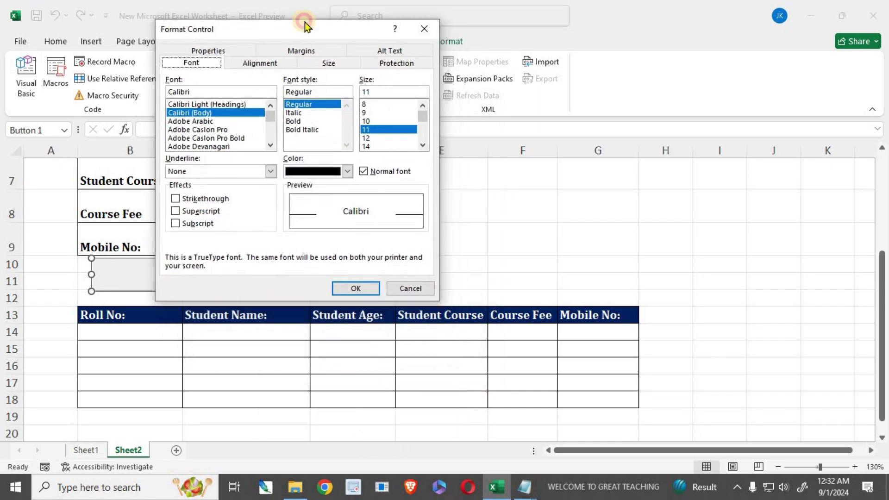
pyautogui.click(423, 145)
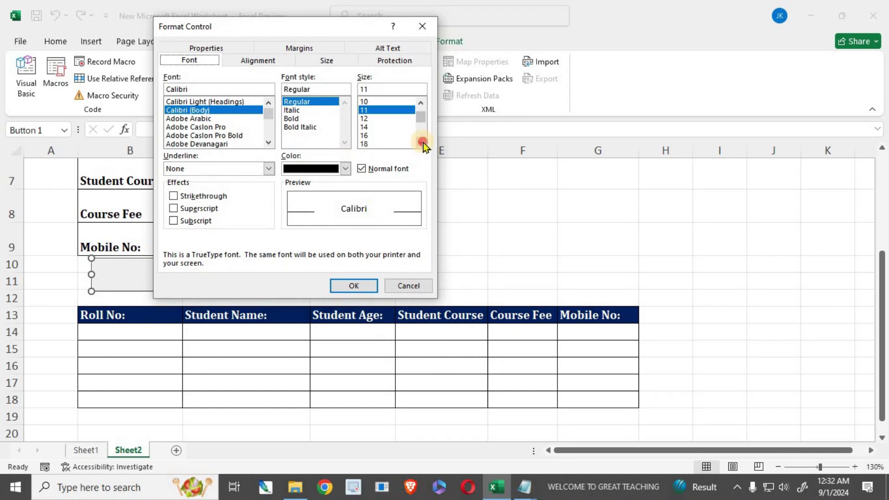
pyautogui.click(364, 144)
pyautogui.click(421, 143)
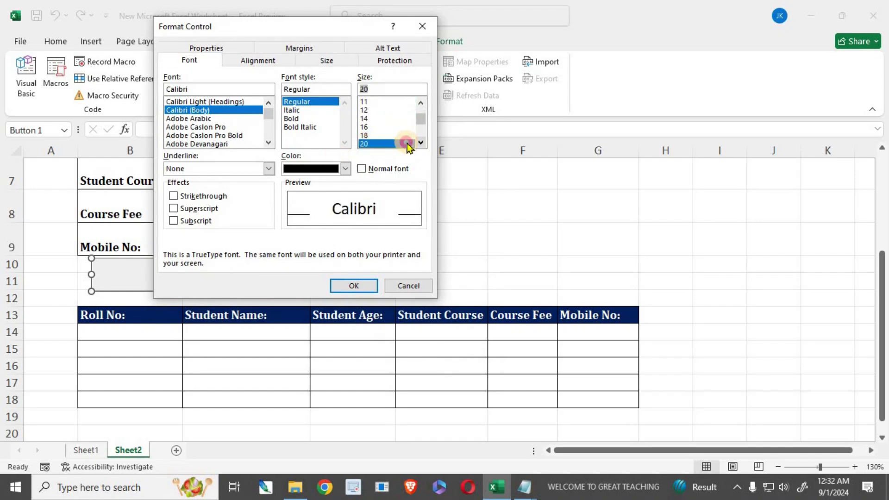
pyautogui.click(360, 144)
pyautogui.click(295, 112)
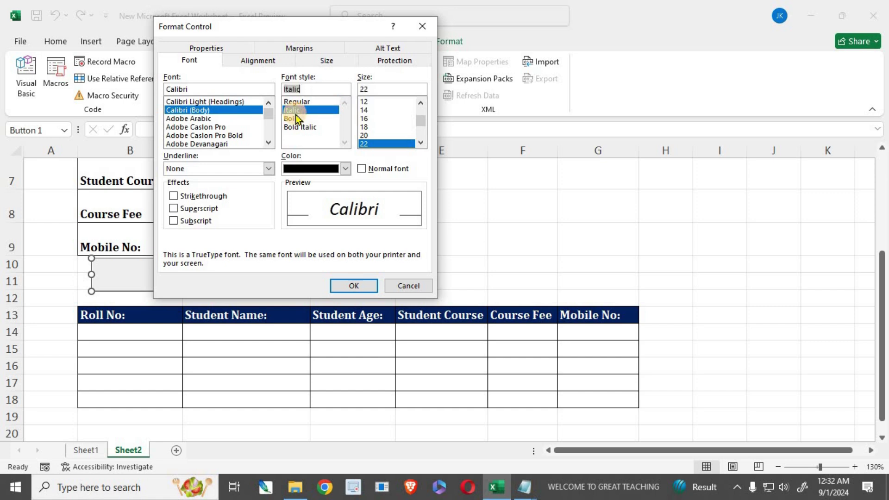
pyautogui.click(295, 120)
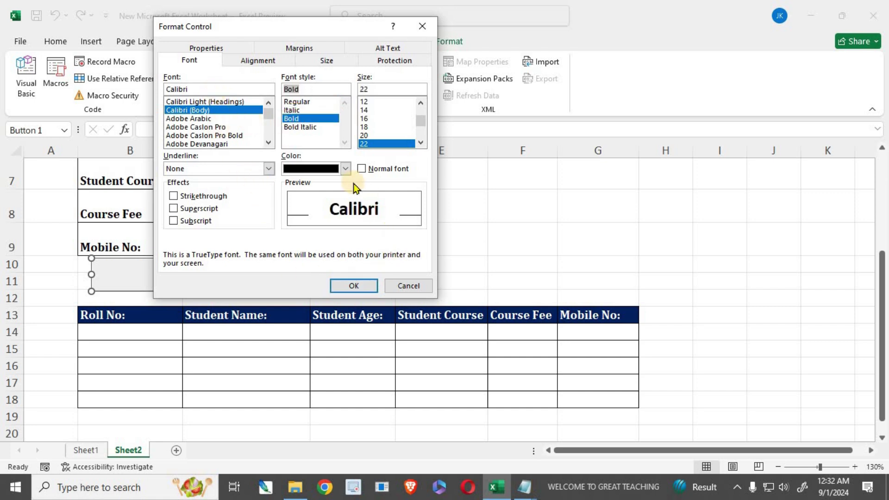
pyautogui.click(352, 284)
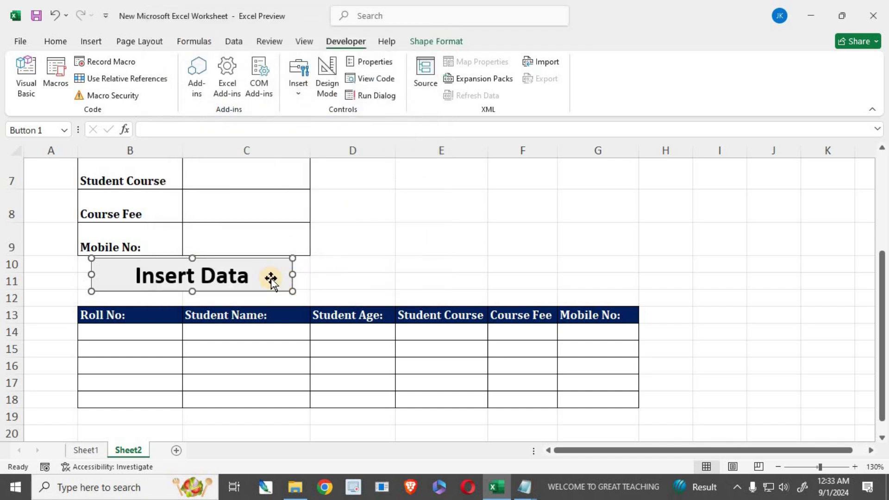
pyautogui.click(407, 267)
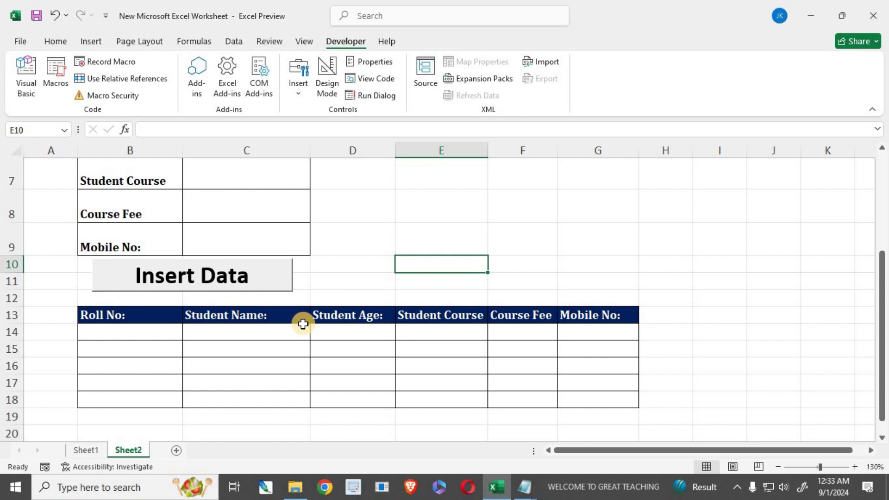
# - Enter the student's roll number in the form's Roll No cell
pyautogui.scroll(1, 303, 324)
pyautogui.scroll(-1, 303, 324)
pyautogui.scroll(1, 303, 324)
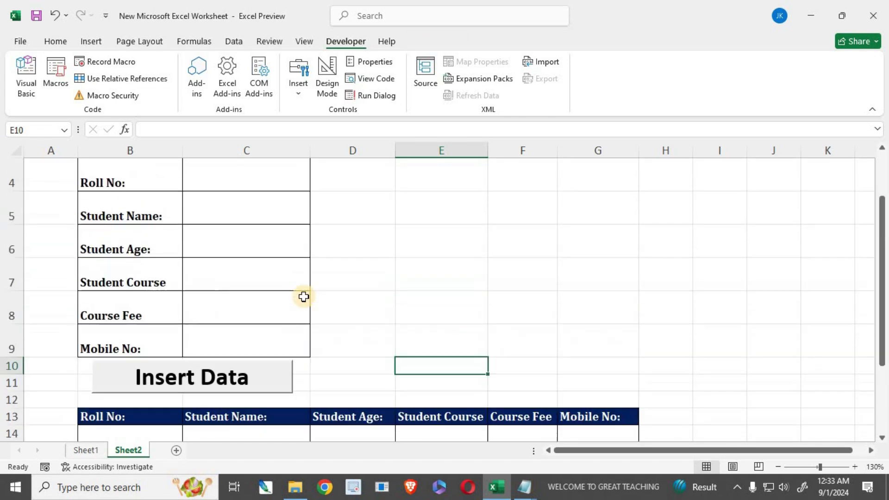
pyautogui.scroll(1, 278, 261)
pyautogui.scroll(-2, 310, 271)
pyautogui.scroll(2, 229, 283)
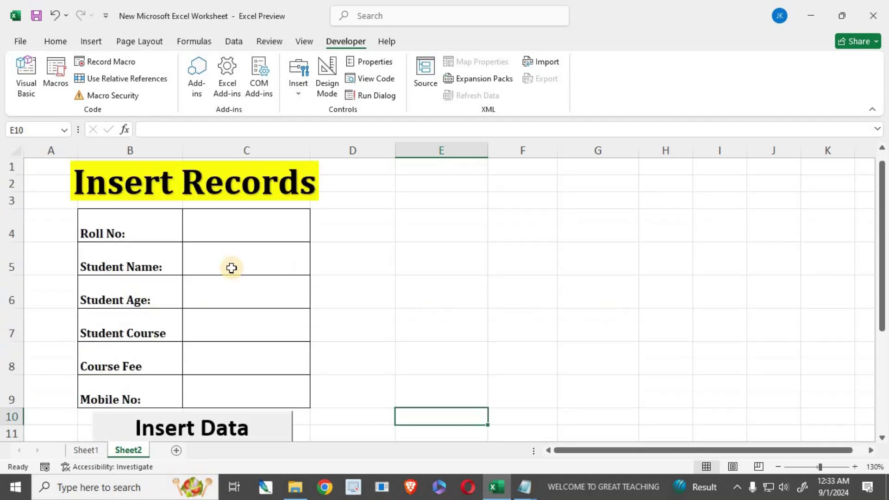
pyautogui.click(223, 232)
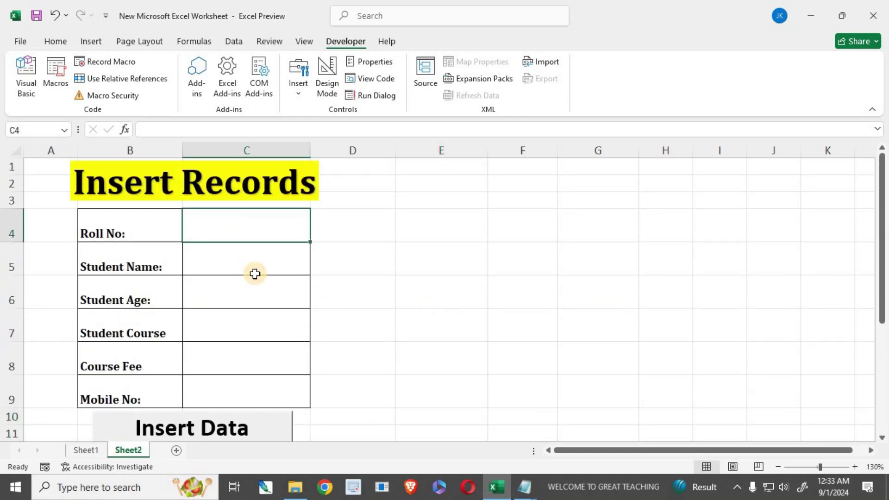
pyautogui.write('i')
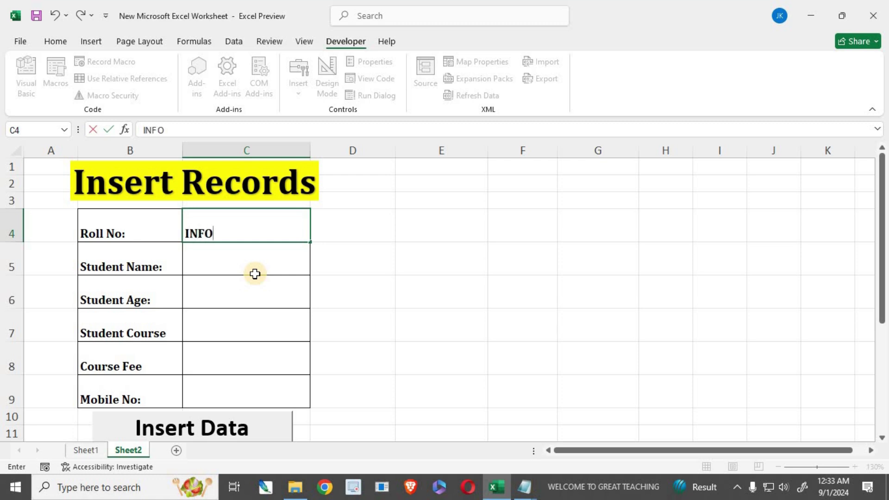
pyautogui.click(255, 273)
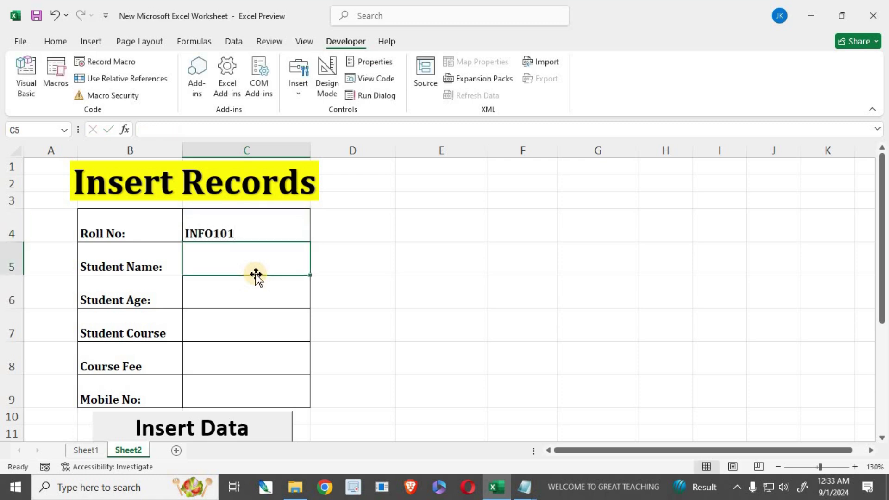
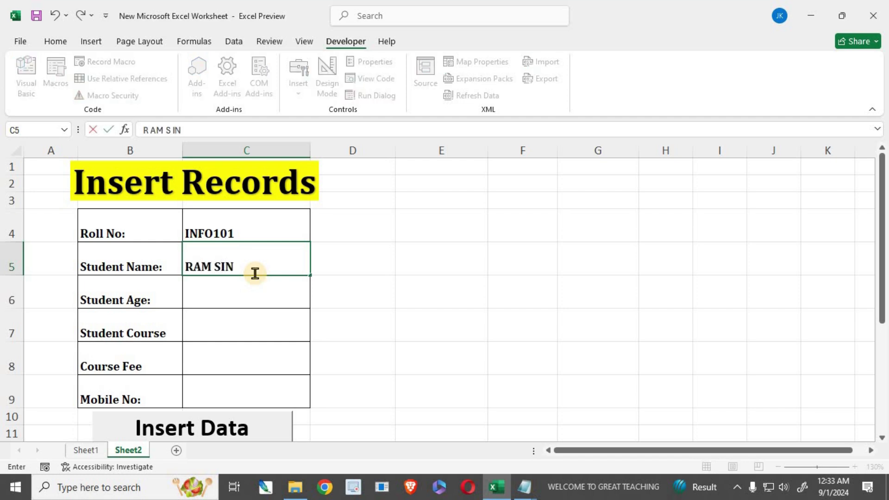
# - Fill in the student's name, age 25, course ADCA, fee 10500 and mobile number
pyautogui.press('Return')
pyautogui.write('25')
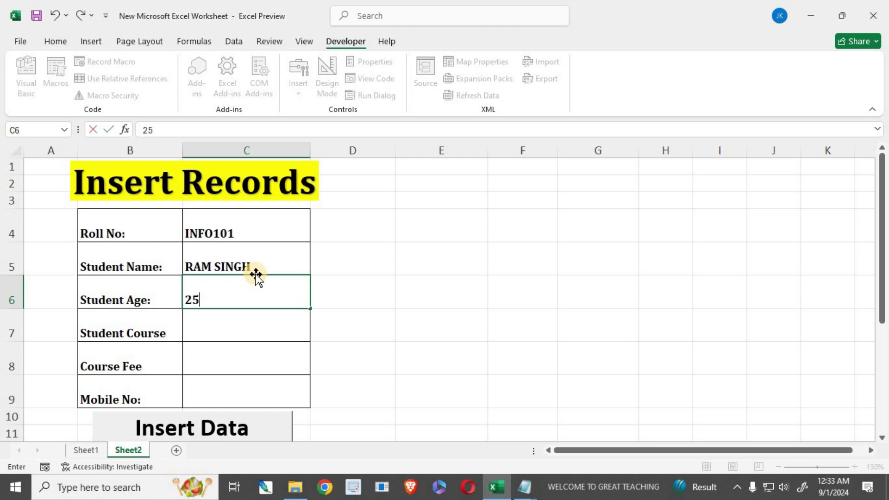
pyautogui.press('Return')
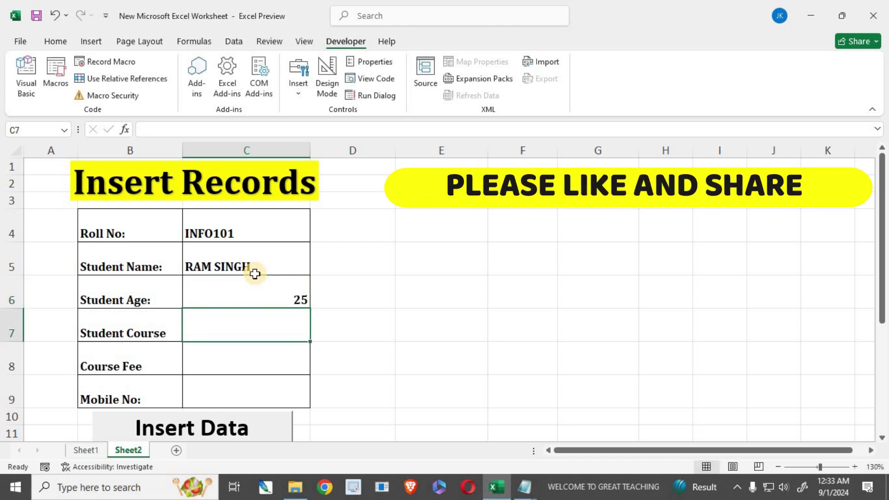
pyautogui.write('ADCA')
pyautogui.press('Return')
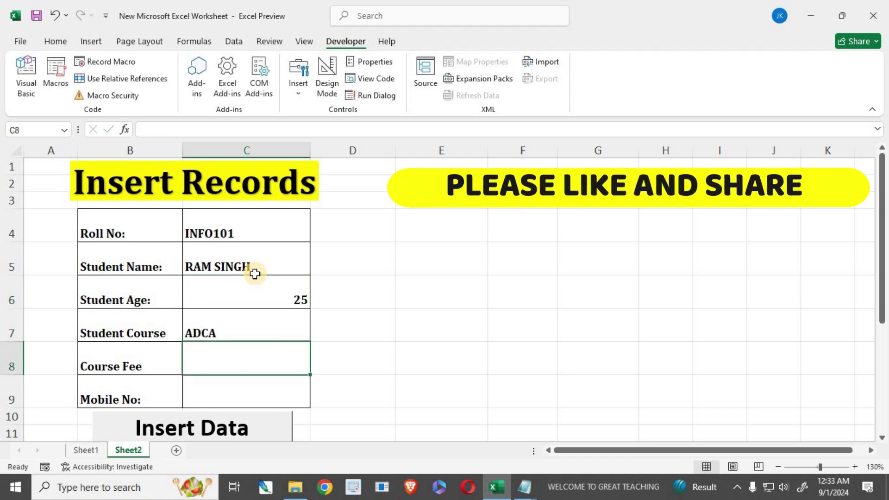
pyautogui.write('10500')
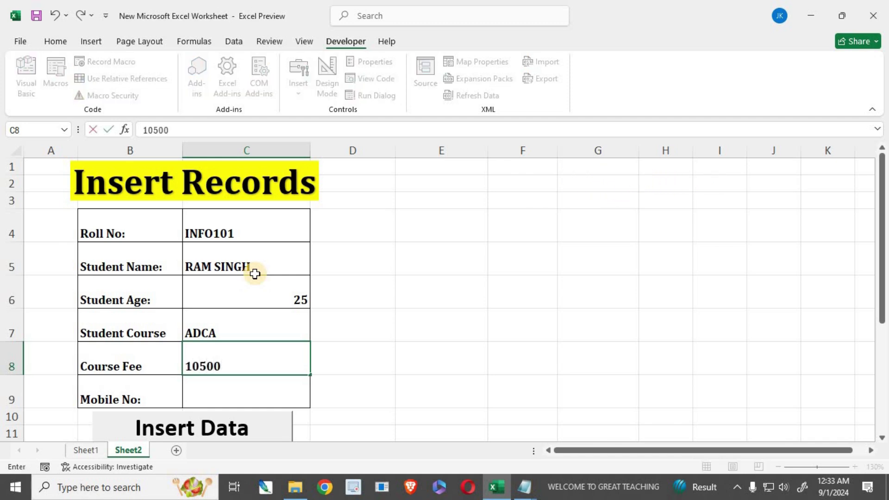
pyautogui.press('Return')
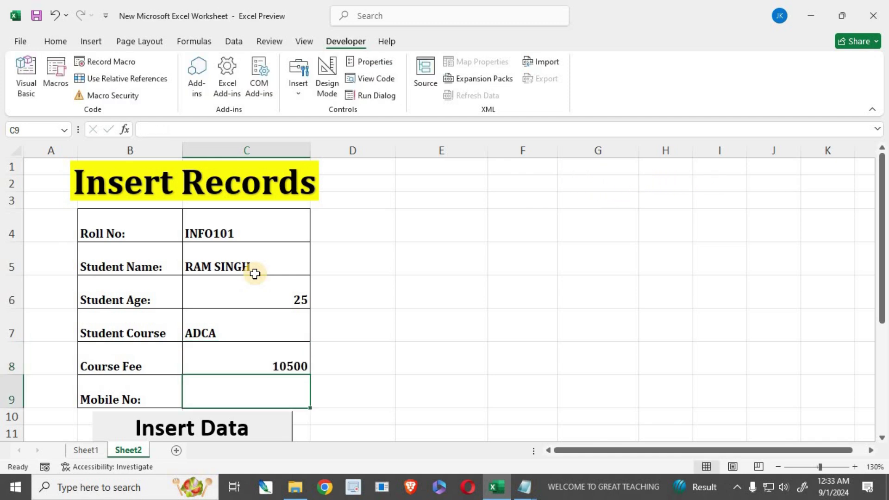
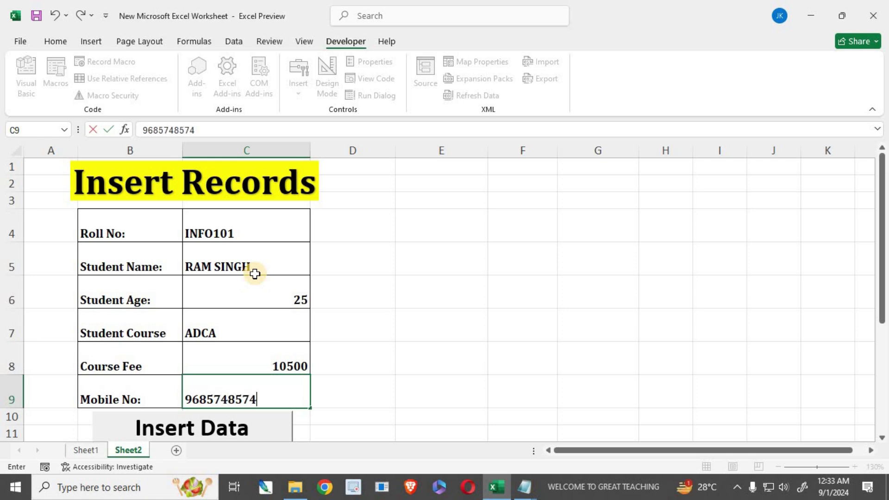
# - Commit the mobile number, then left-align and indent the six form values C4:C9
pyautogui.click(421, 317)
pyautogui.moveTo(225, 221); pyautogui.dragTo(223, 385)
pyautogui.click(57, 42)
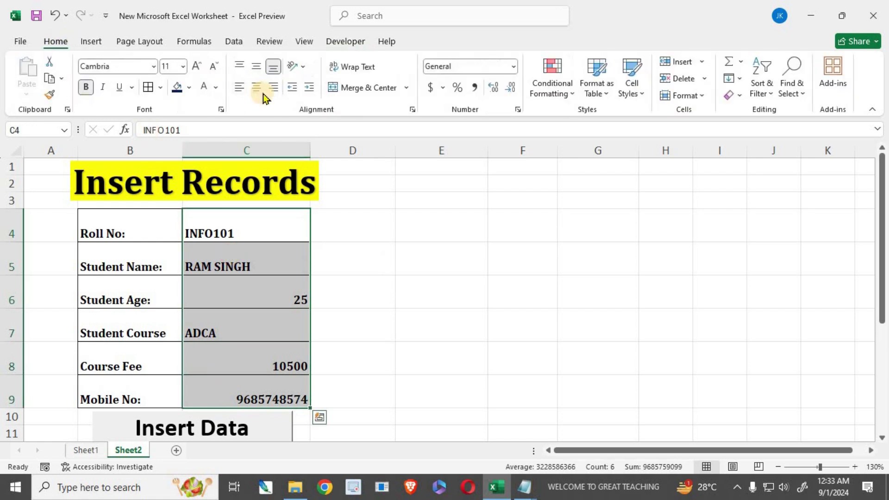
pyautogui.click(255, 89)
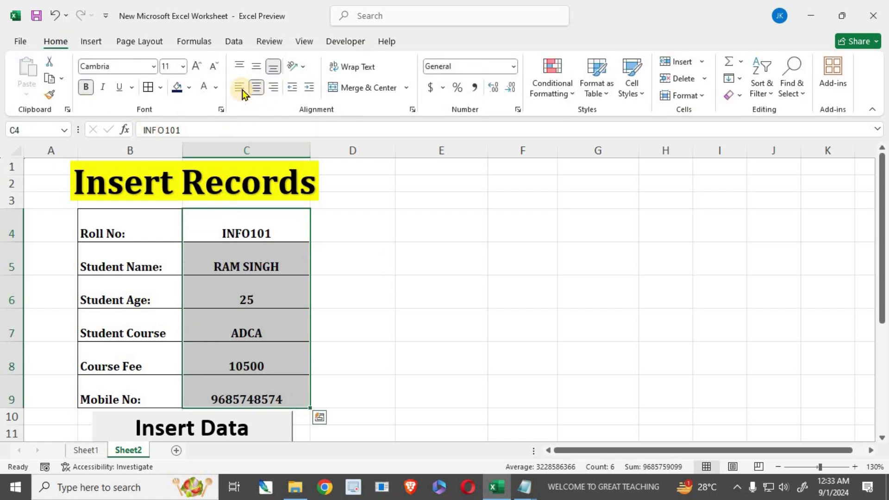
pyautogui.click(240, 87)
pyautogui.click(307, 88)
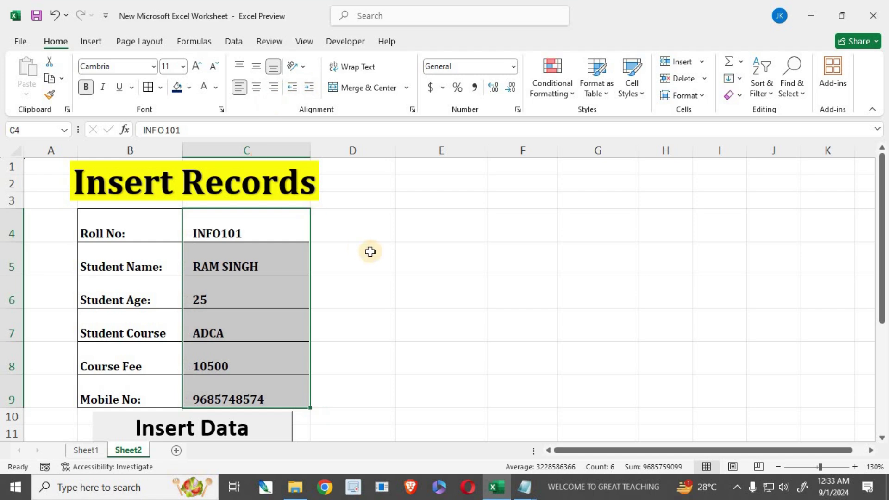
pyautogui.click(349, 254)
# - Check the formatted form values and bring up the Developer ribbon
pyautogui.scroll(-2, 235, 275)
pyautogui.scroll(2, 232, 231)
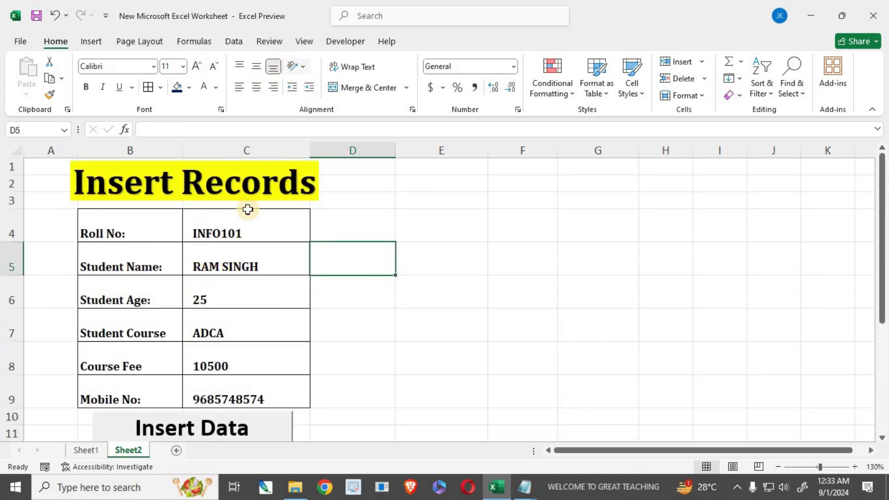
pyautogui.moveTo(222, 229); pyautogui.dragTo(229, 394)
pyautogui.scroll(-2, 233, 371)
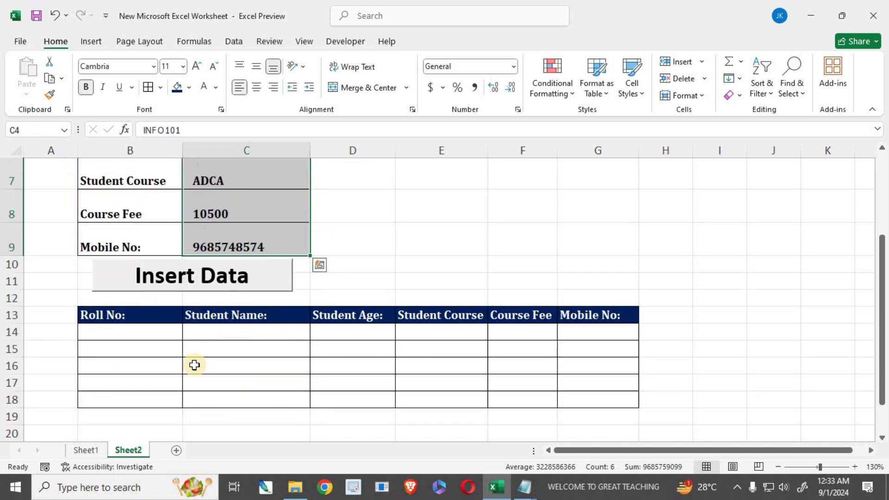
pyautogui.scroll(2, 107, 293)
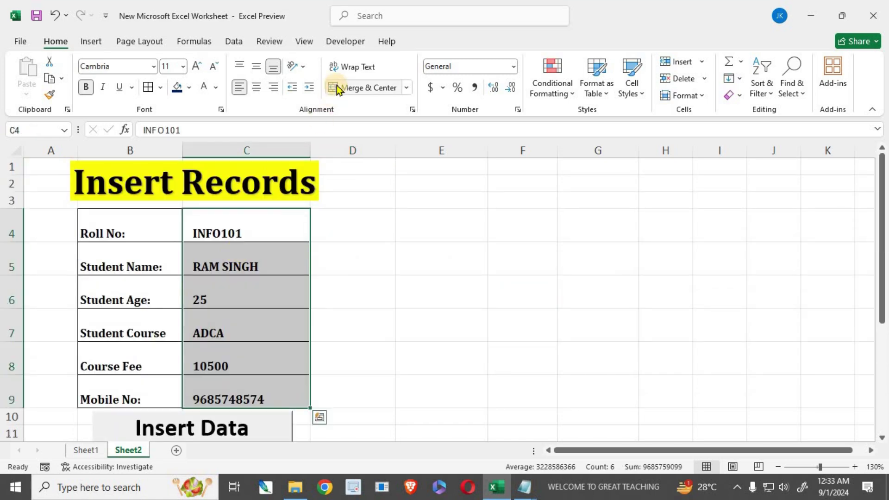
pyautogui.click(366, 229)
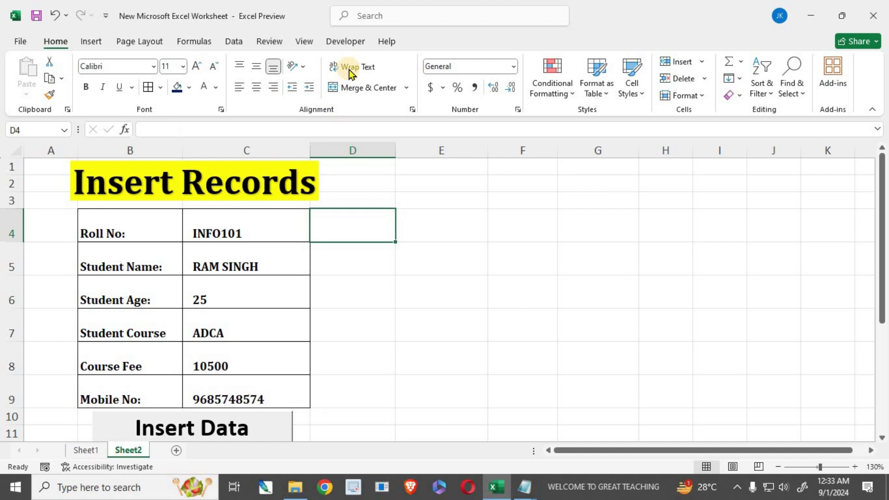
pyautogui.click(337, 43)
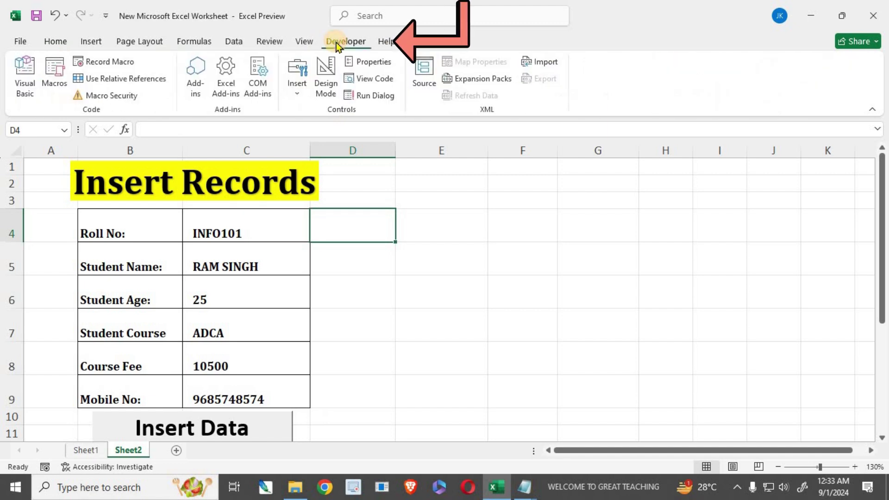
# - Begin recording a macro named UPDATE, stored in this workbook
pyautogui.click(100, 65)
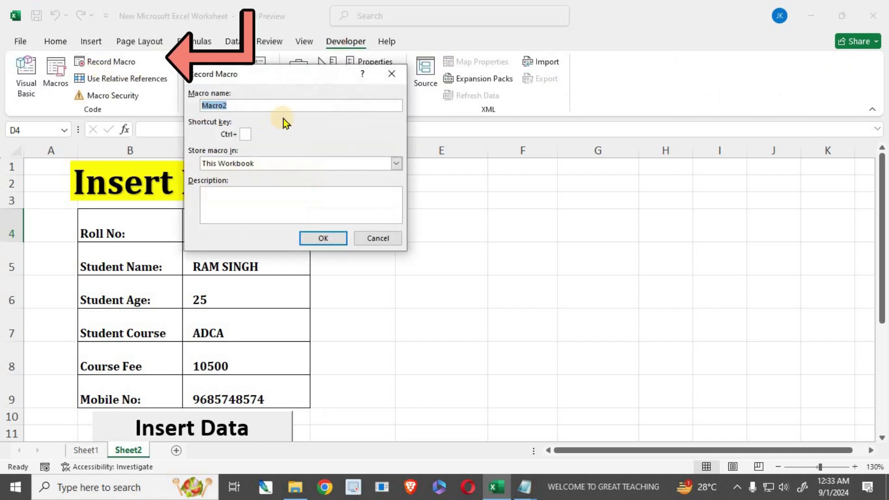
pyautogui.press('BackSpace')
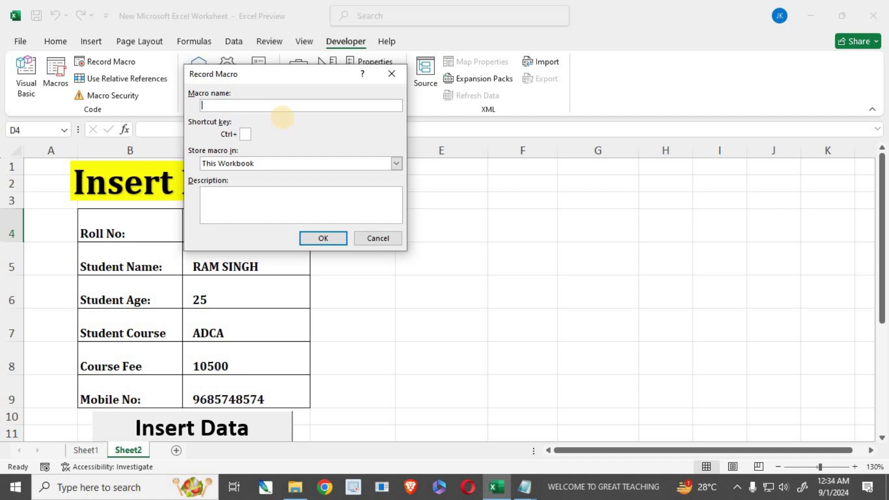
pyautogui.write('uPD')
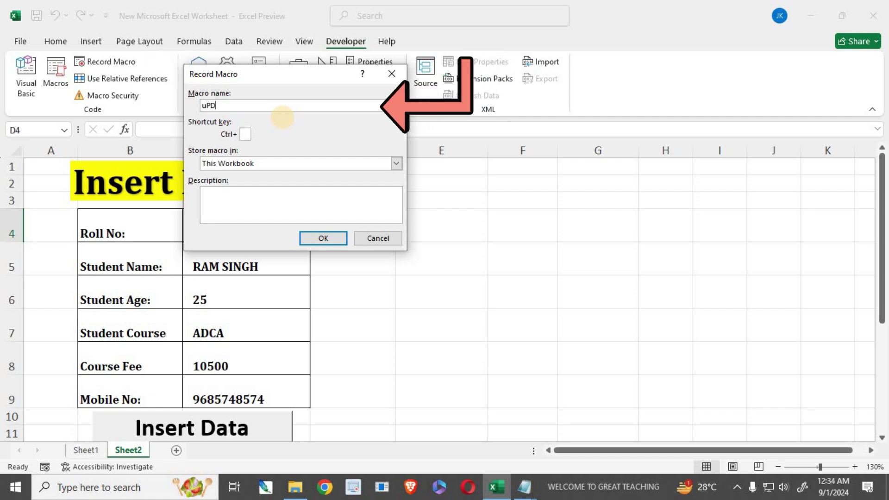
pyautogui.press('BackSpace')
pyautogui.press('BackSpace')
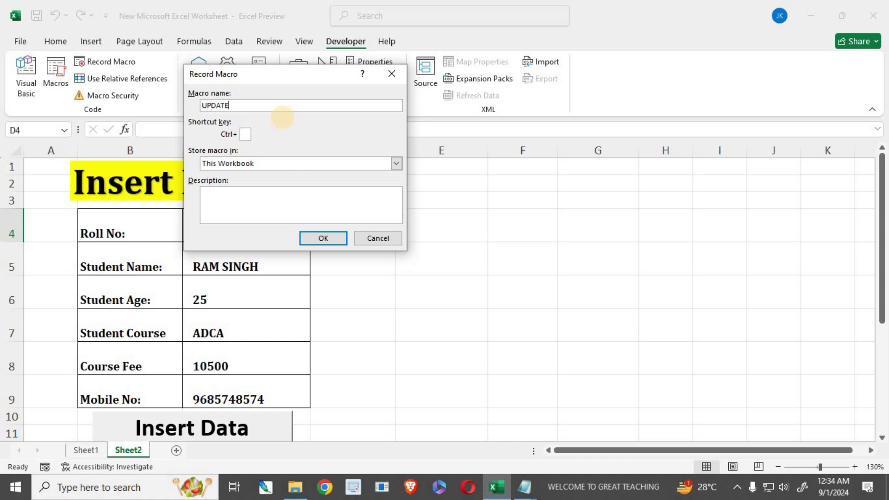
pyautogui.click(323, 238)
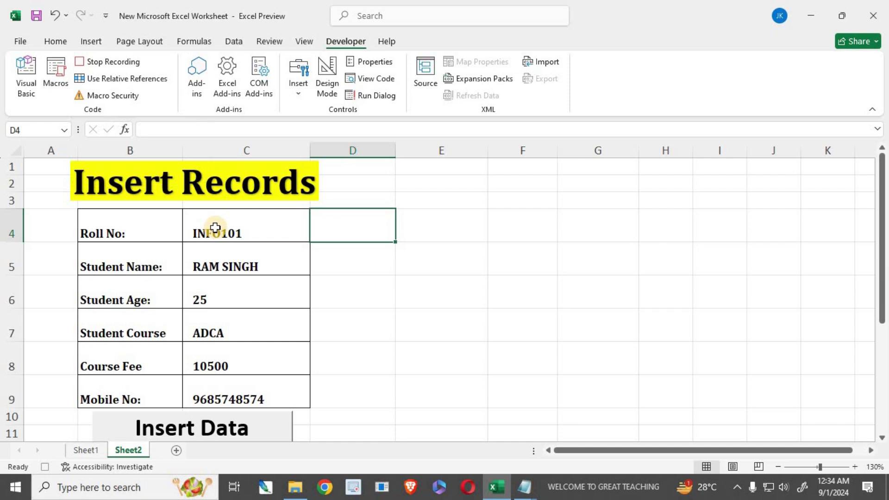
# - Insert a blank row 14 beneath the record table headers
pyautogui.scroll(-2, 125, 343)
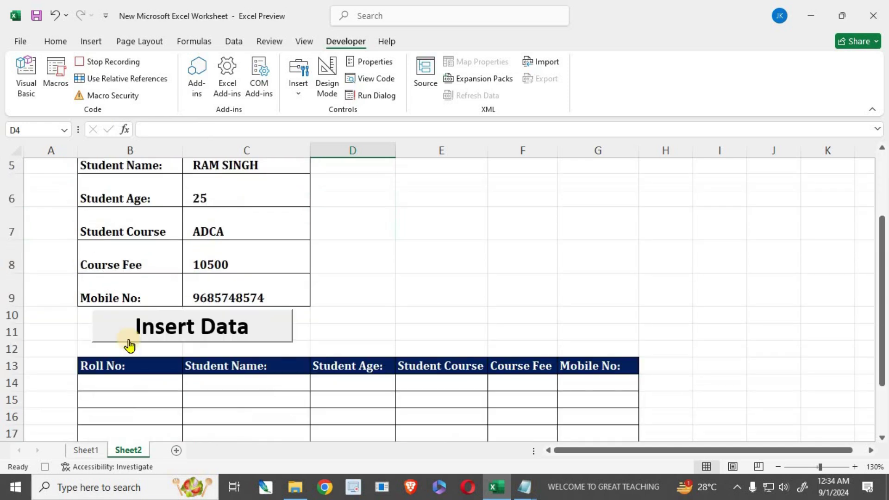
pyautogui.click(9, 383)
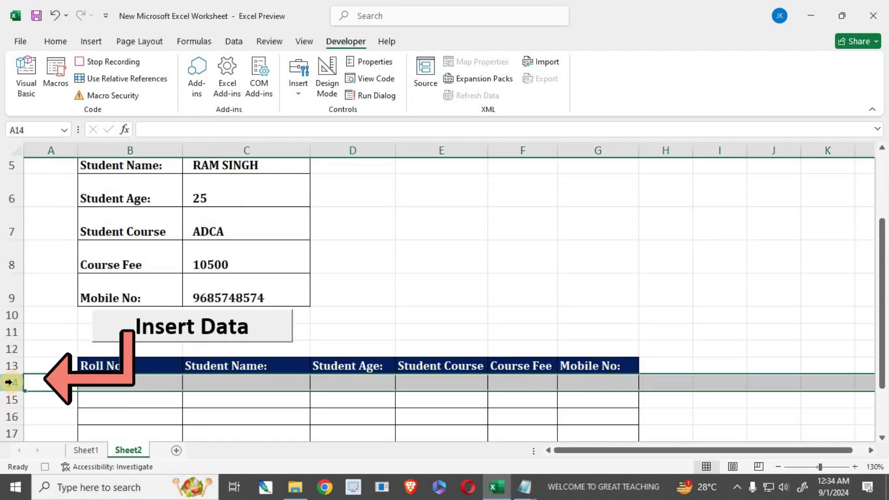
pyautogui.rightClick(11, 384)
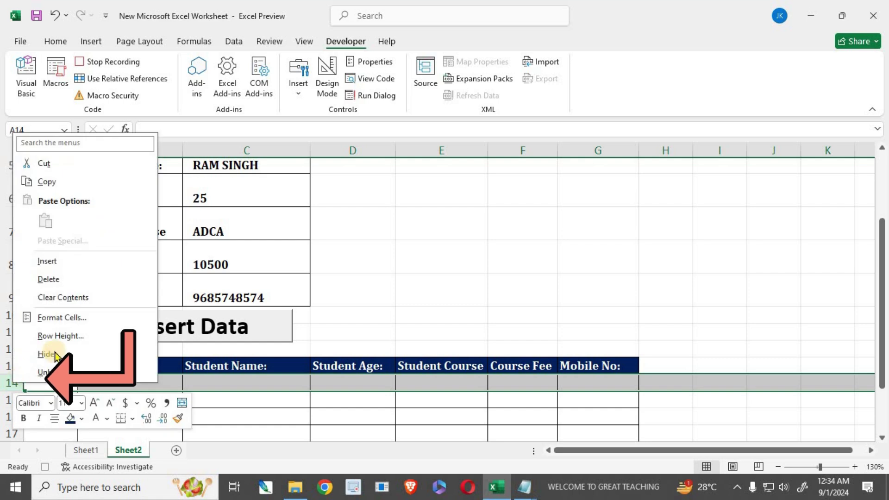
pyautogui.click(46, 261)
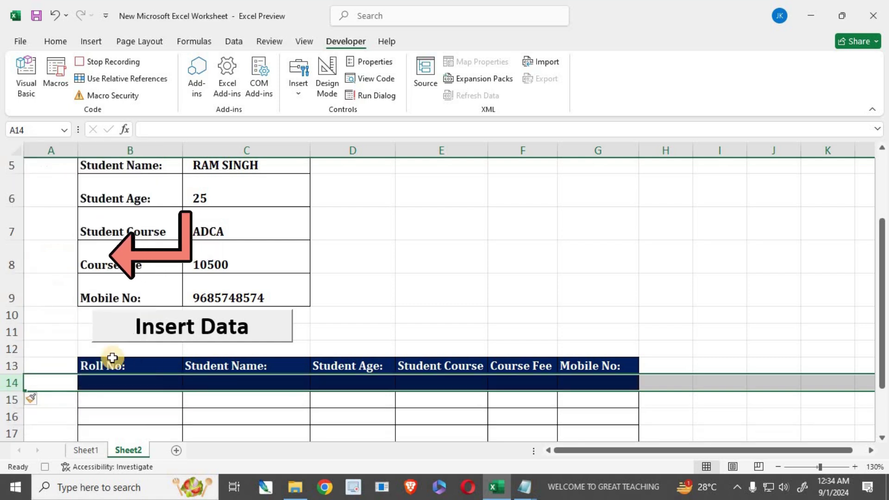
# - Copy the six form values C4:C9 and select B14 as the paste target
pyautogui.scroll(2, 247, 347)
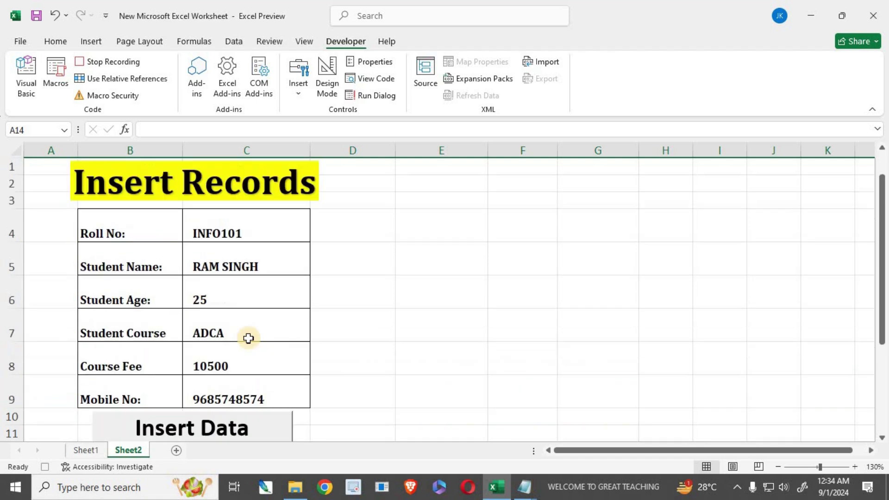
pyautogui.moveTo(246, 229); pyautogui.dragTo(237, 397)
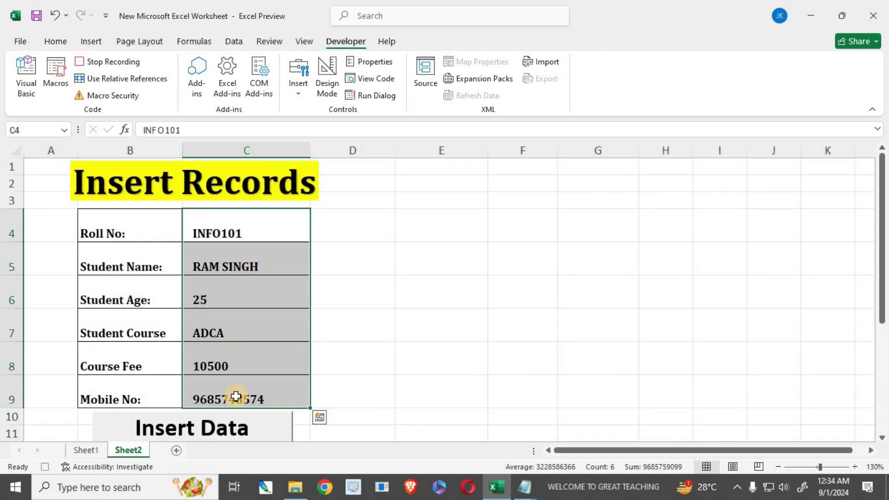
pyautogui.hotkey('ctrl', 'q')
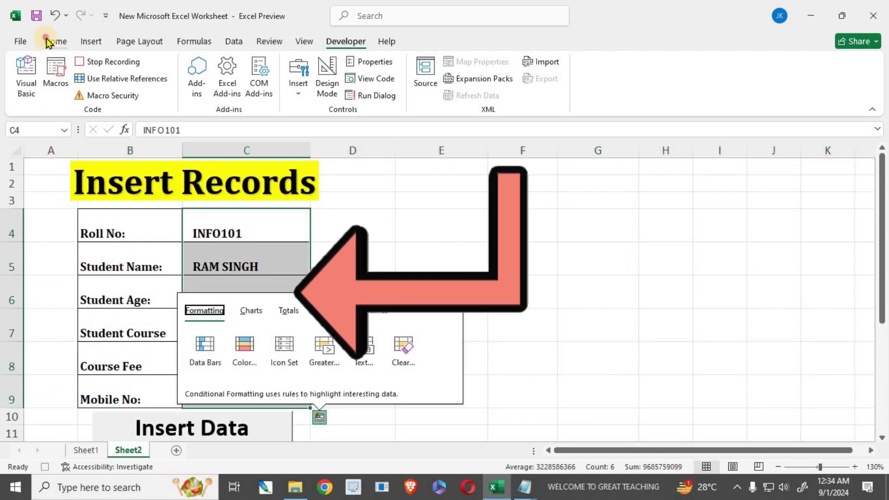
pyautogui.click(49, 41)
pyautogui.click(49, 78)
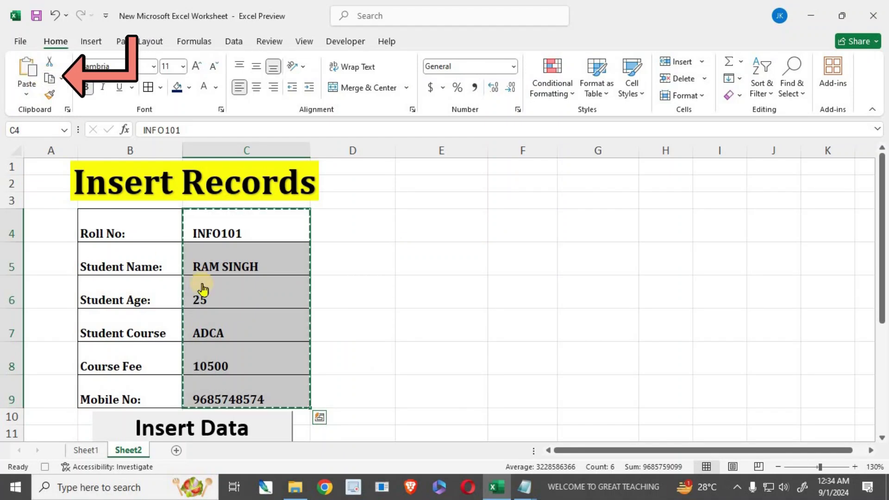
pyautogui.scroll(-2, 203, 289)
pyautogui.click(98, 349)
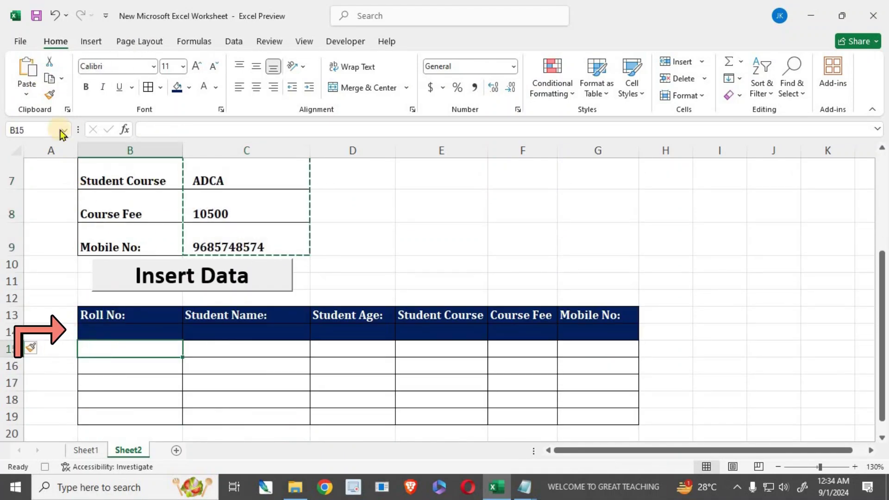
pyautogui.click(99, 331)
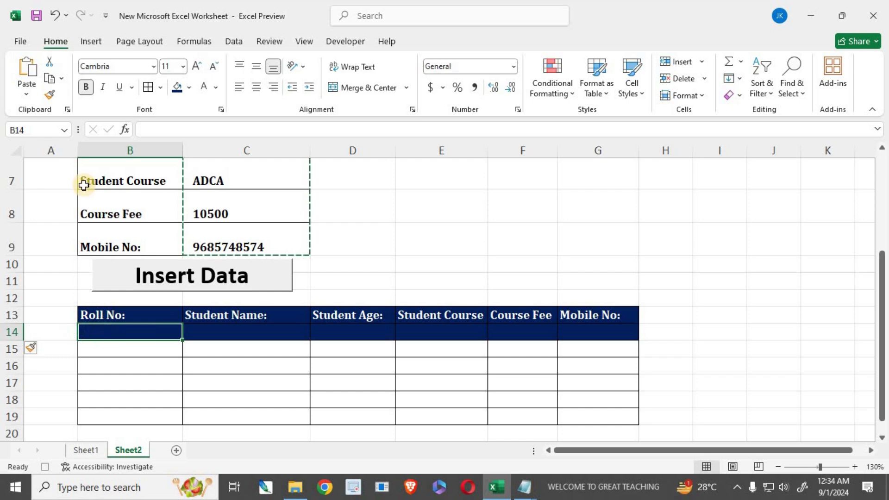
pyautogui.click(26, 94)
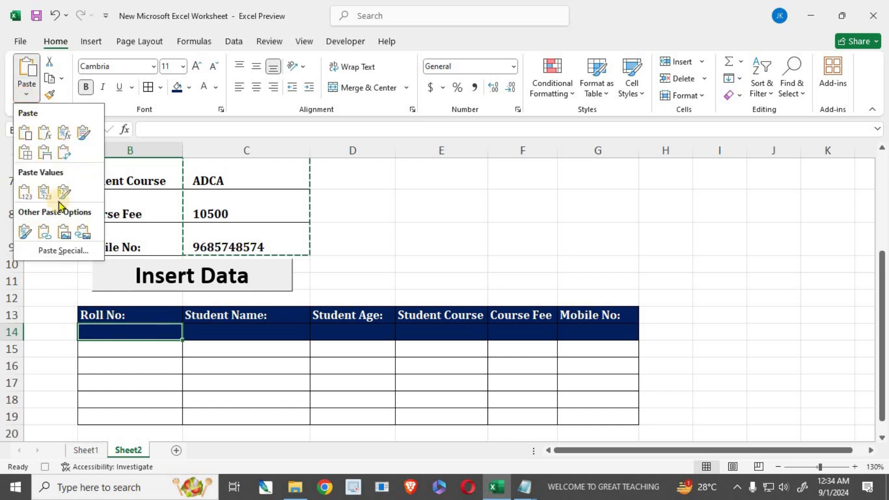
# - Paste the form values transposed across row 14 and autofit column G
pyautogui.click(58, 252)
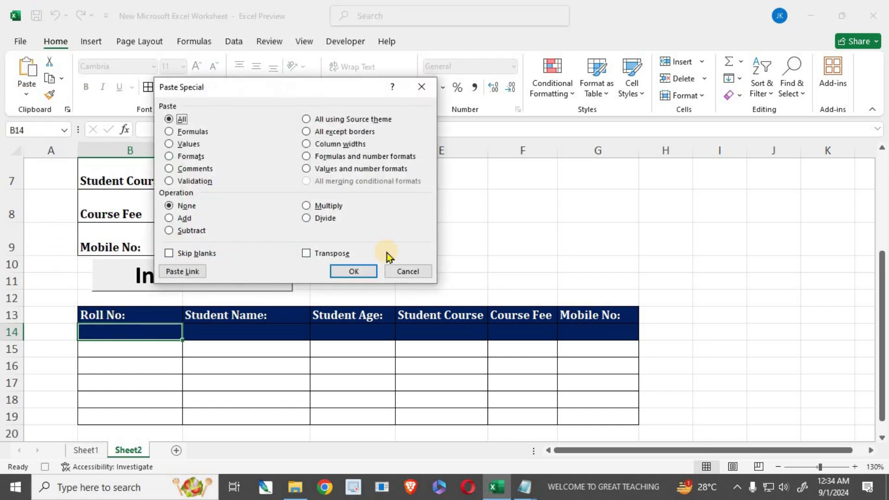
pyautogui.click(327, 254)
pyautogui.click(354, 272)
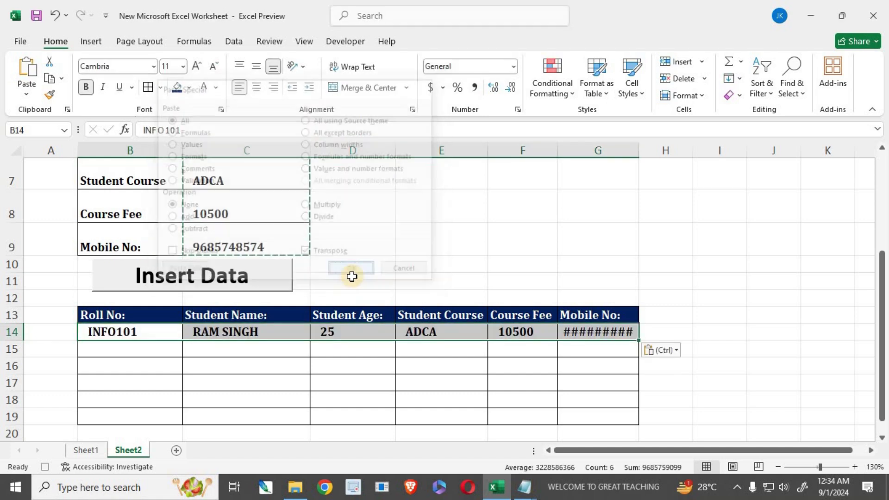
pyautogui.doubleClick(639, 155)
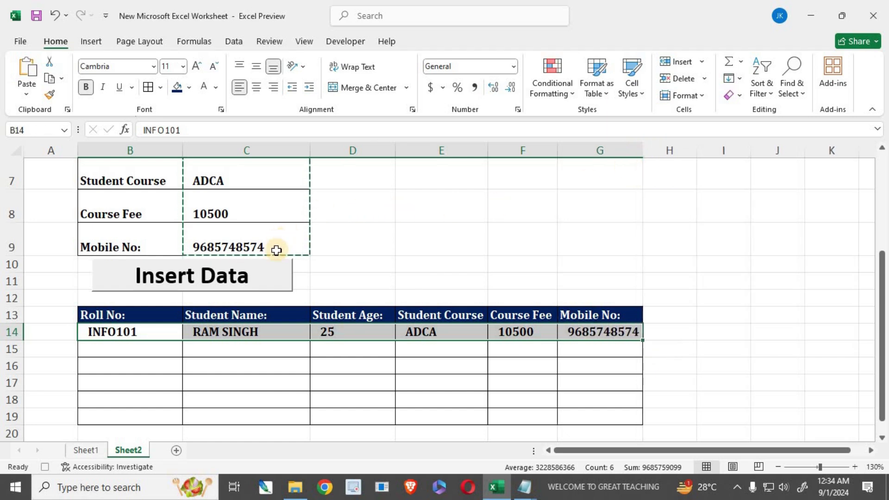
# - Clear the form entries in C4:C9
pyautogui.scroll(2, 256, 230)
pyautogui.moveTo(246, 229); pyautogui.dragTo(224, 388)
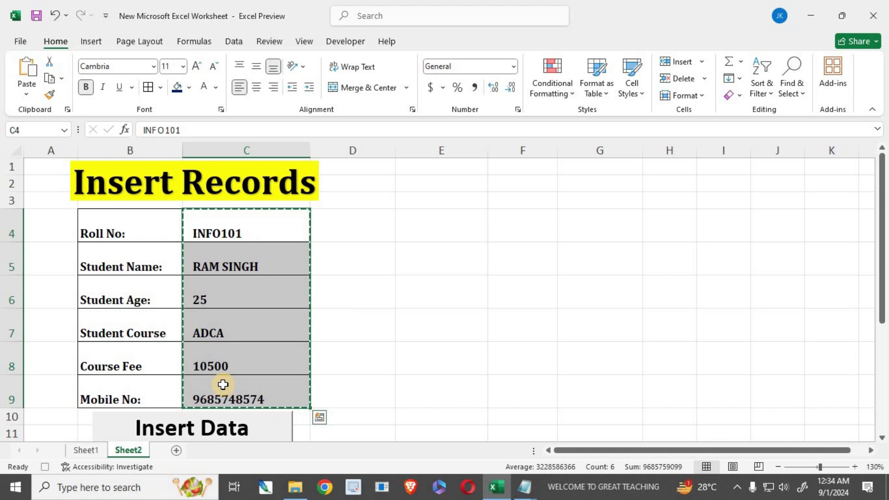
pyautogui.press('Delete')
# - Show the Developer ribbon and highlight the emptied input cells C4:C9 above the records table
pyautogui.scroll(-1, 324, 373)
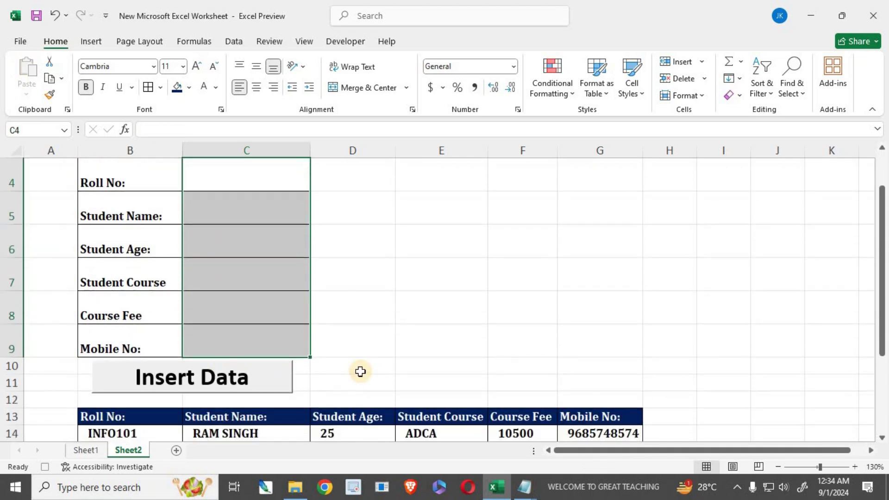
pyautogui.click(324, 368)
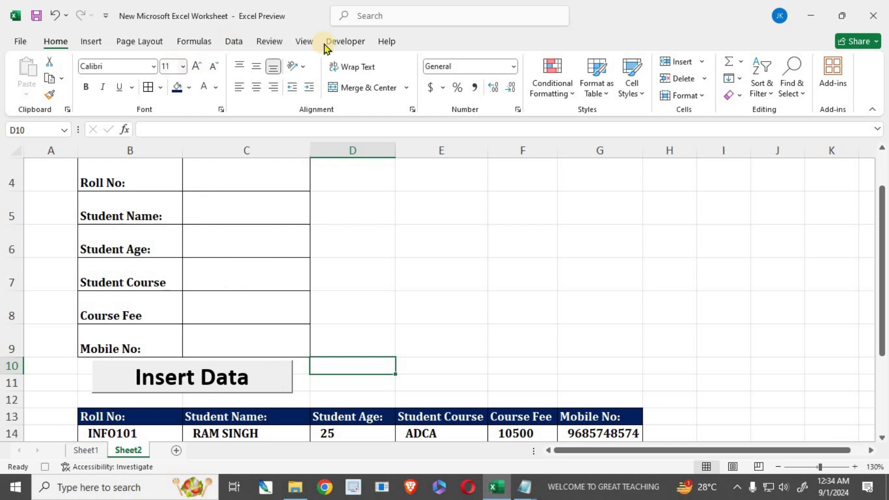
pyautogui.click(356, 46)
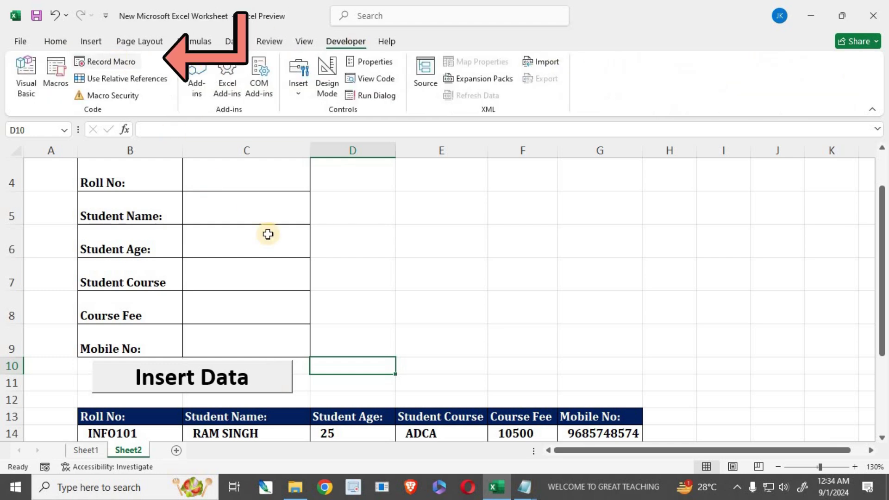
pyautogui.scroll(-1, 252, 185)
pyautogui.scroll(2, 253, 233)
pyautogui.moveTo(252, 232); pyautogui.dragTo(235, 386)
pyautogui.scroll(-2, 222, 356)
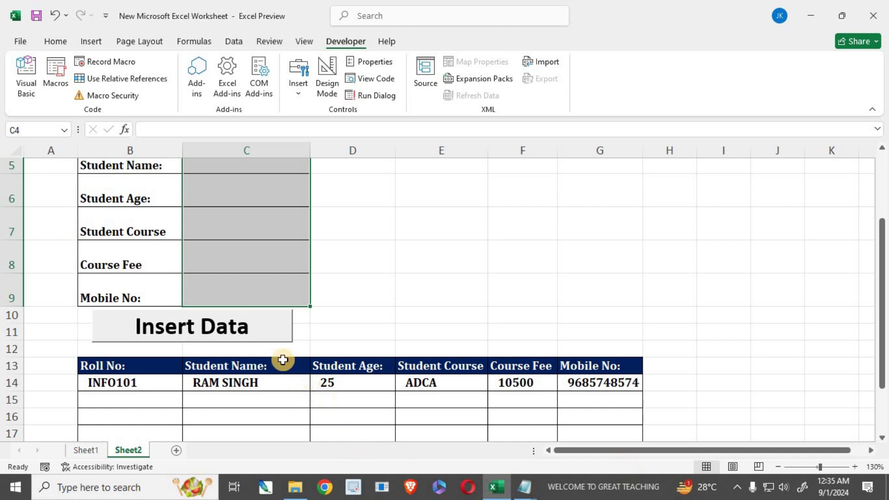
# - Assign the UPDATE macro to the Insert Data button via Assign Macro
pyautogui.keyDown('ctrl'); pyautogui.click(276, 334); pyautogui.keyUp('ctrl')
pyautogui.rightClick(275, 329)
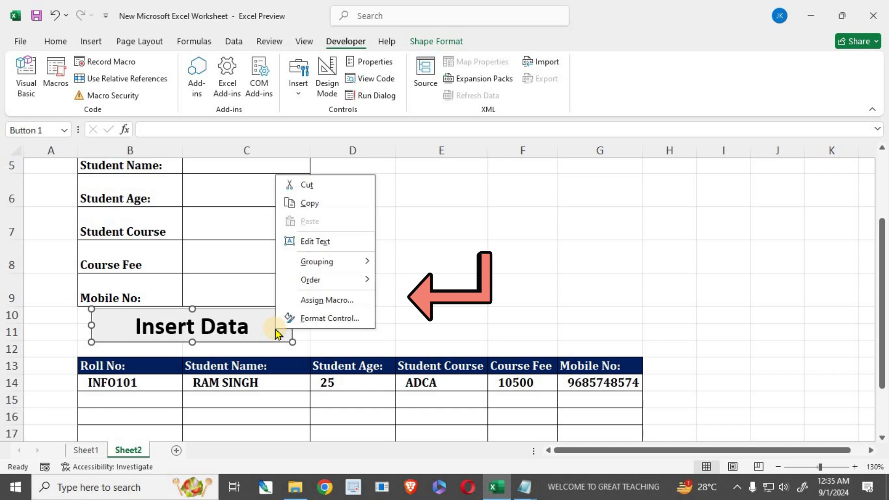
pyautogui.click(327, 306)
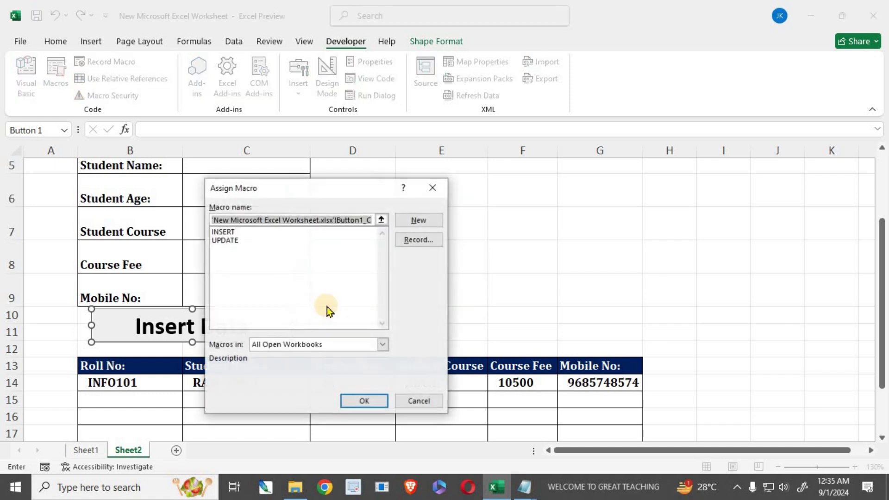
pyautogui.click(213, 240)
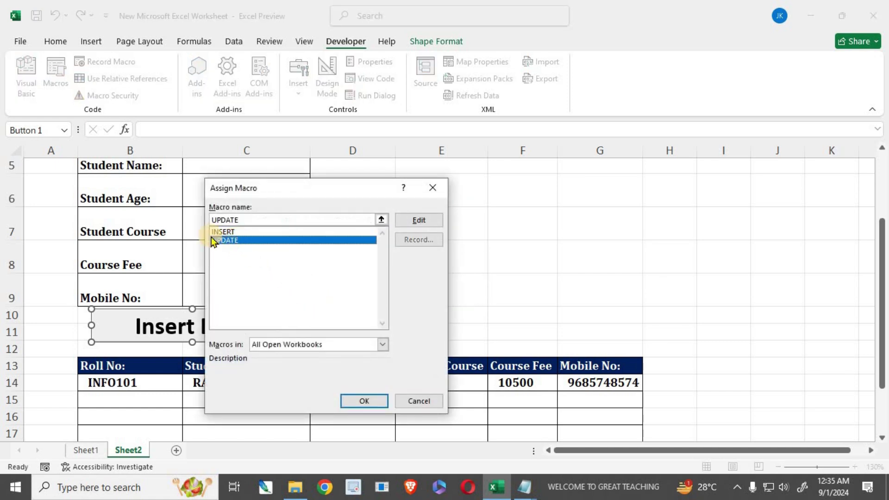
pyautogui.click(369, 401)
pyautogui.click(363, 317)
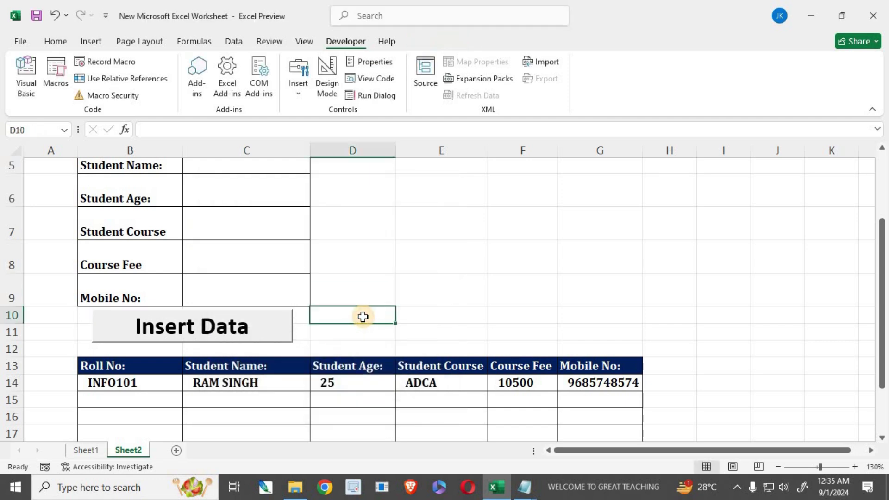
pyautogui.scroll(2, 360, 330)
# - Fill the form in C4:C9 with roll number INFO102, the student's name, age 21, course DCA, fee 6500, and phone number
pyautogui.click(247, 232)
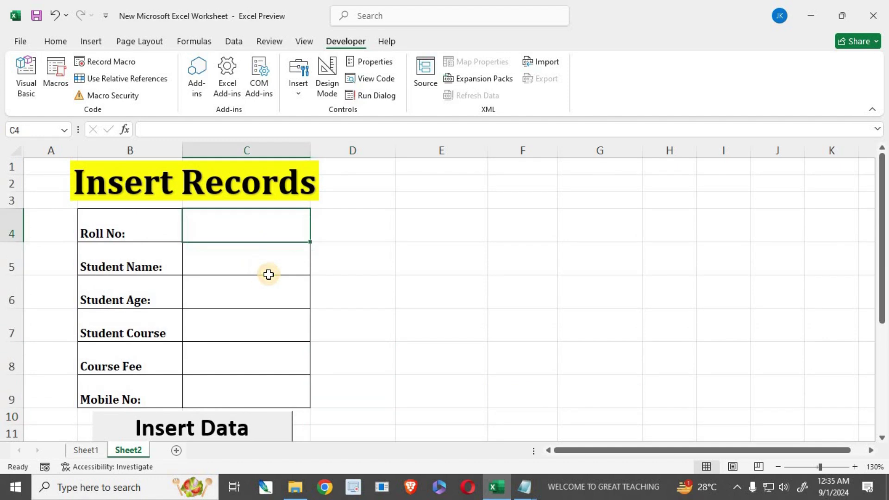
pyautogui.write('INFO102')
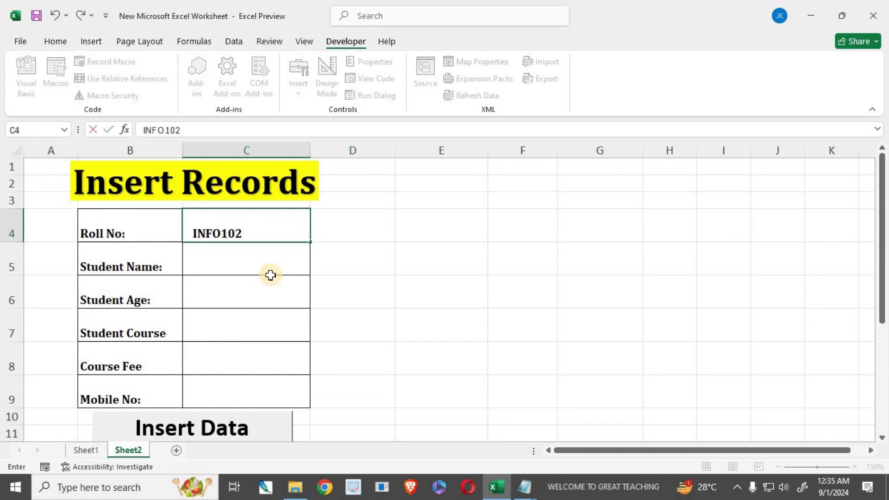
pyautogui.press('Return')
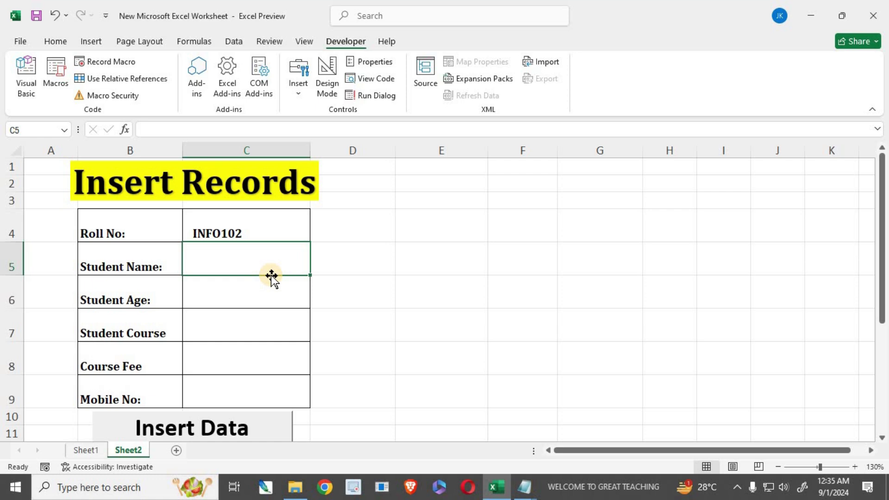
pyautogui.write('RAHUL')
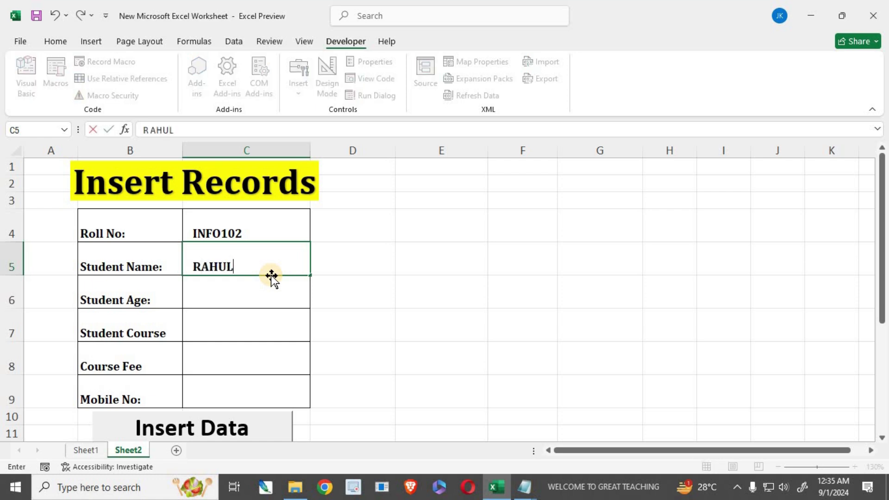
pyautogui.press('Return')
pyautogui.write('2')
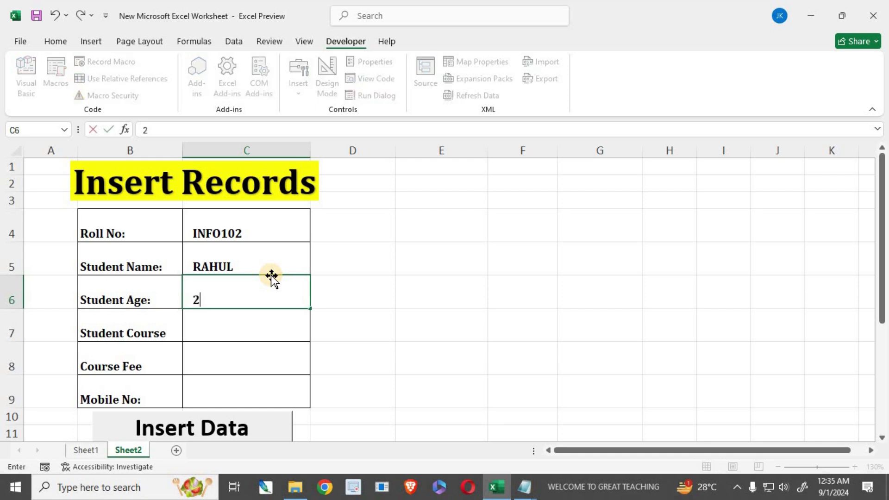
pyautogui.write('1')
pyautogui.press('Return')
pyautogui.write('DCA')
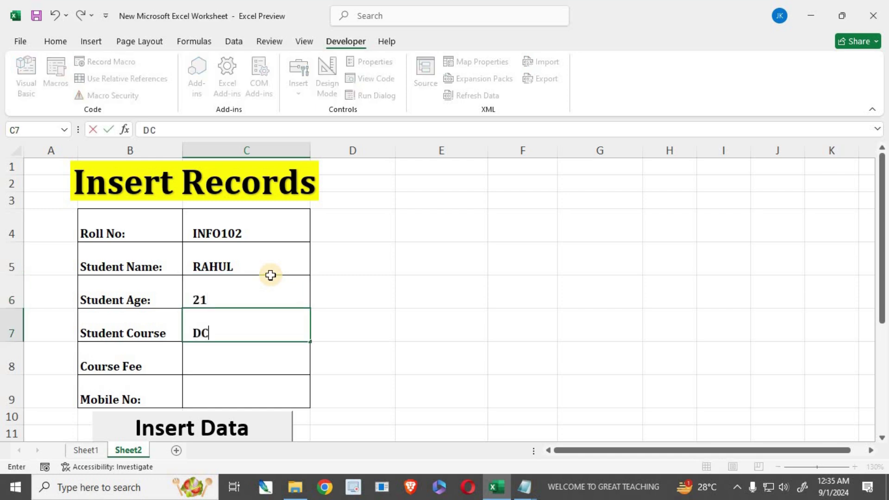
pyautogui.press('Return')
pyautogui.write('6500')
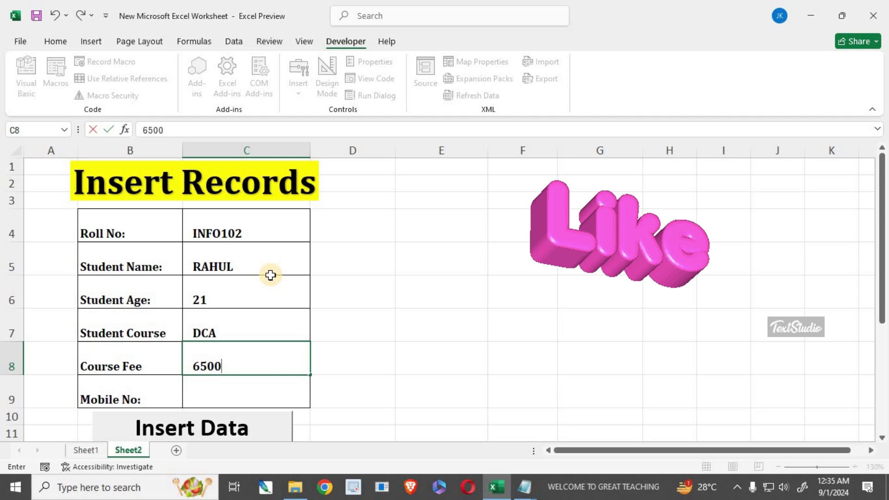
pyautogui.press('Return')
pyautogui.write('748596XXXX')
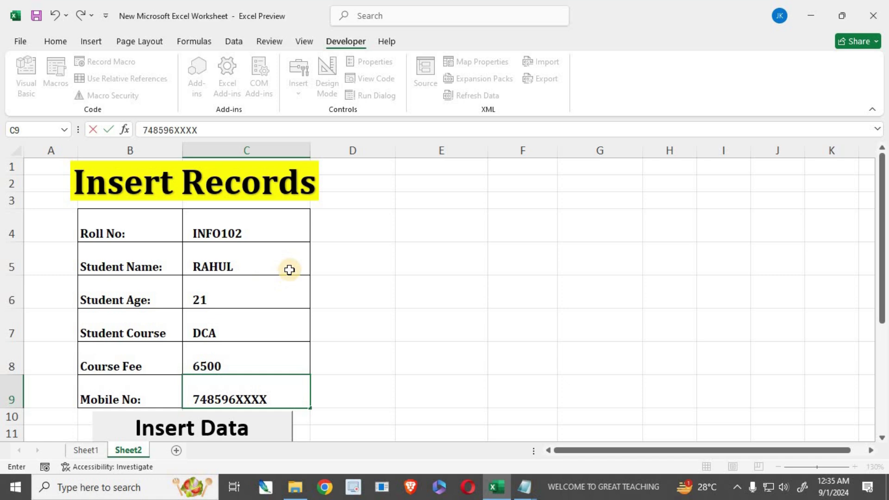
# - Run Insert Data to add the INFO102 record as the newest row of the records table
pyautogui.scroll(-2, 278, 283)
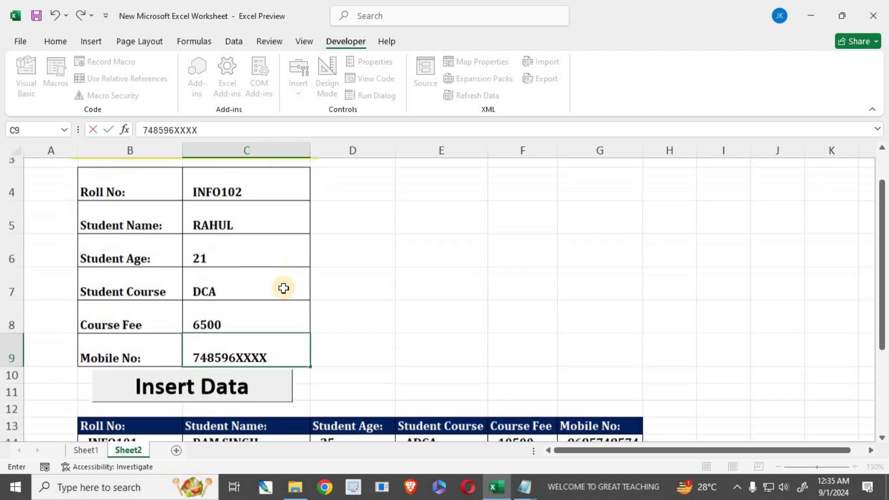
pyautogui.click(223, 332)
pyautogui.scroll(-1, 248, 372)
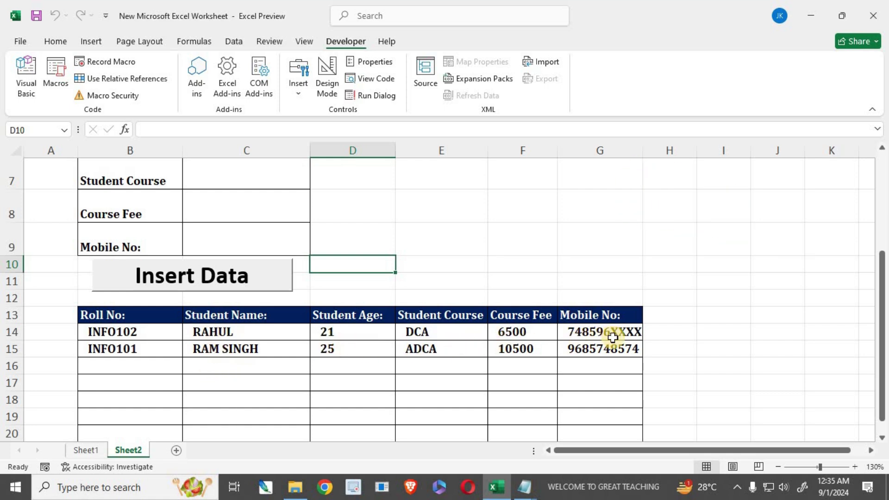
pyautogui.scroll(2, 304, 250)
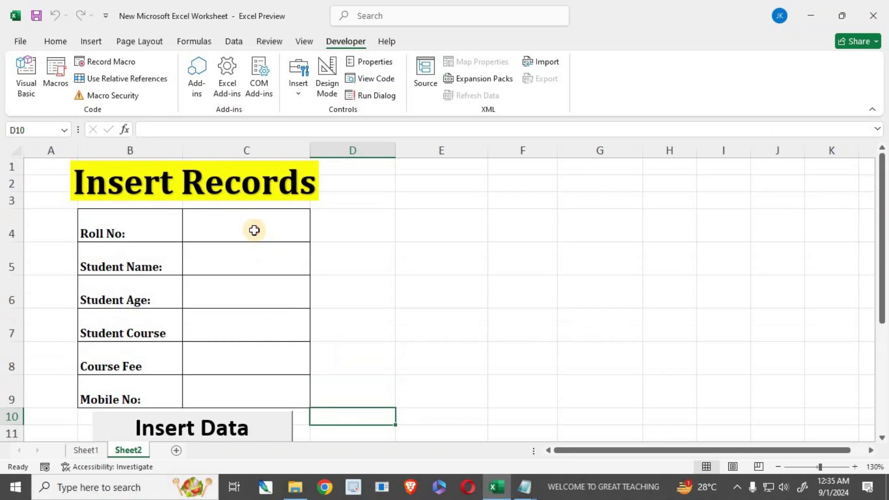
# - Fill the form in C4:C9 with roll number INFO103, the student's name, age 23, TALLY PRIME, fee 11200, and phone number
pyautogui.click(255, 238)
pyautogui.write('INFO103')
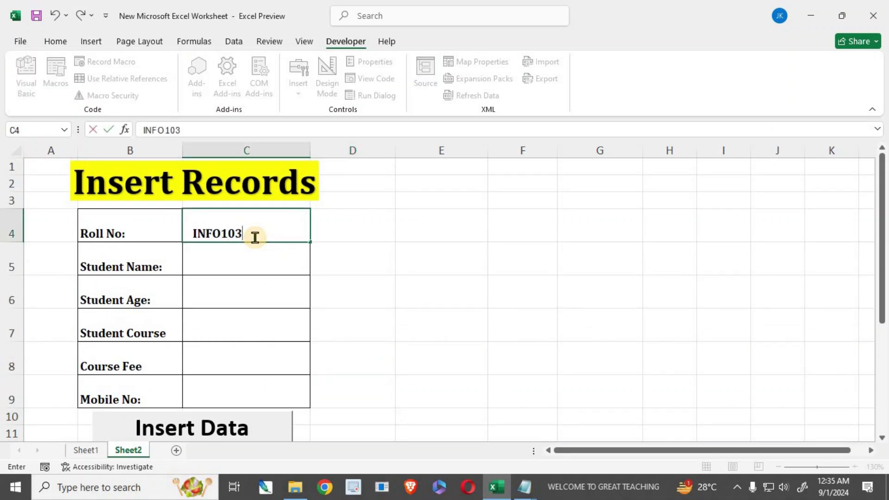
pyautogui.press('Return')
pyautogui.write('NARESH')
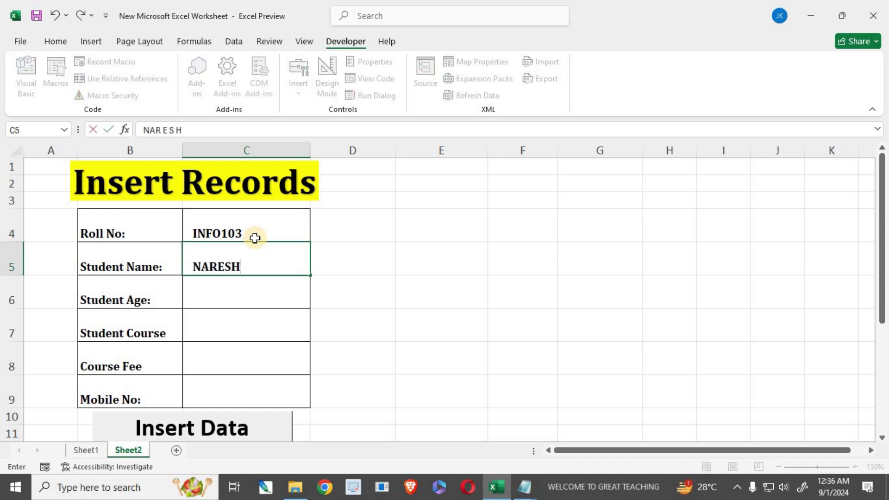
pyautogui.press('Return')
pyautogui.write('23')
pyautogui.press('Return')
pyautogui.write('TALLY PRIME')
pyautogui.press('Return')
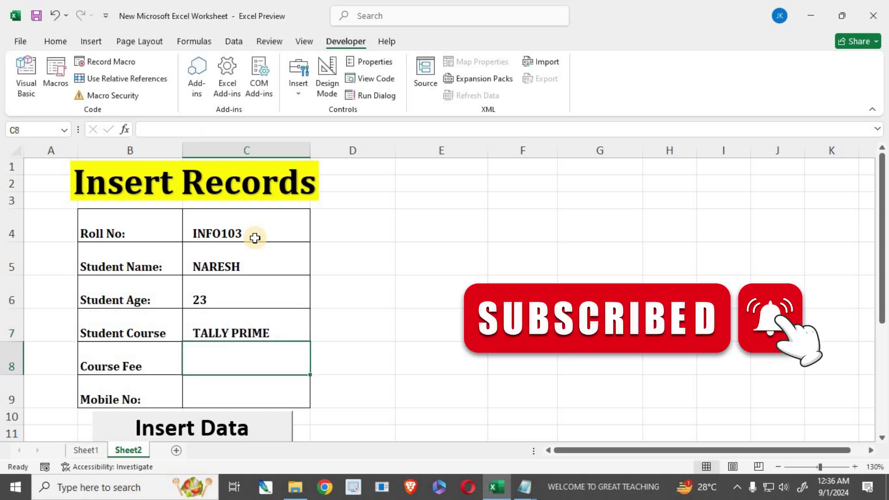
pyautogui.write('11200')
pyautogui.press('Return')
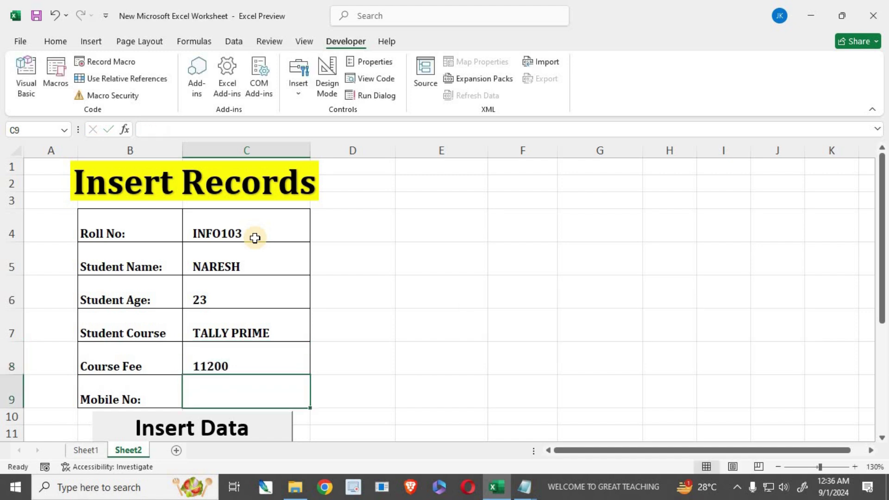
pyautogui.write('857485')
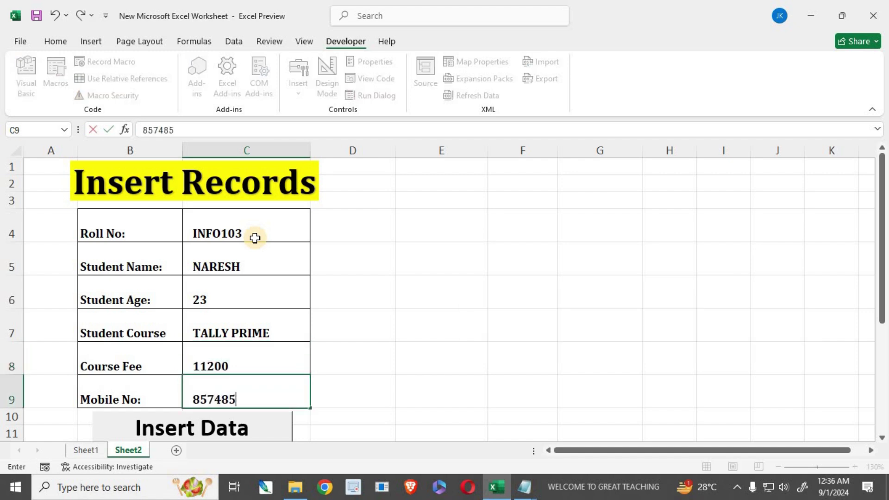
pyautogui.write('XXXX')
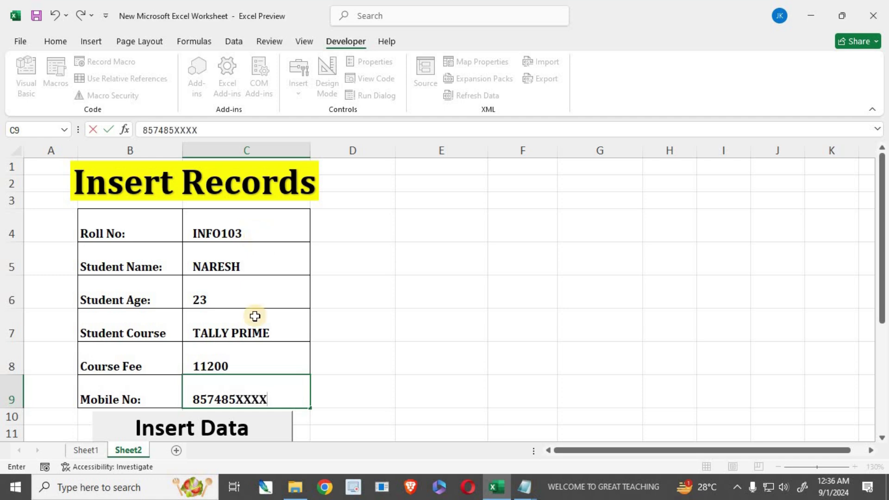
# - Insert the INFO103 record into the records table and widen column G
pyautogui.scroll(-1, 255, 325)
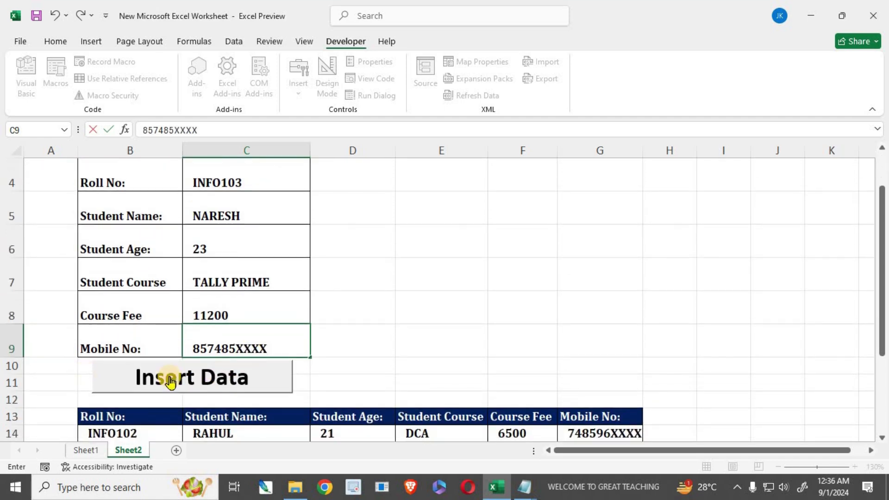
pyautogui.scroll(-1, 170, 381)
pyautogui.click(177, 337)
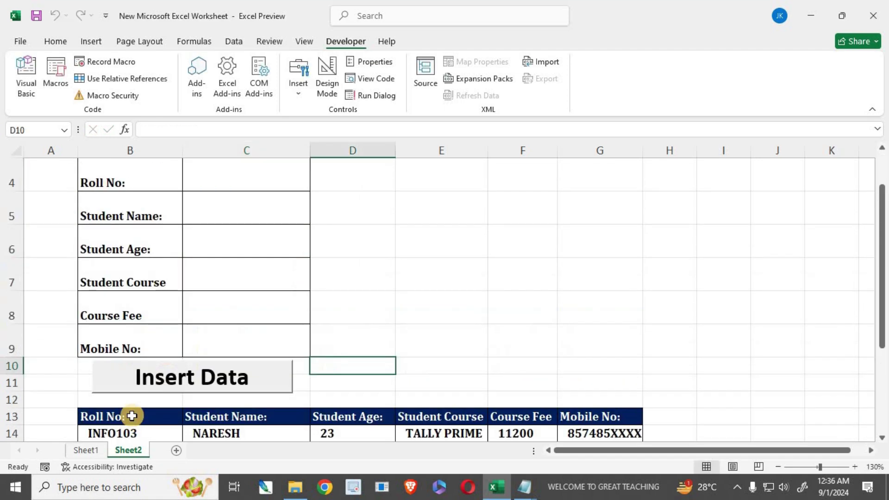
pyautogui.scroll(-2, 130, 415)
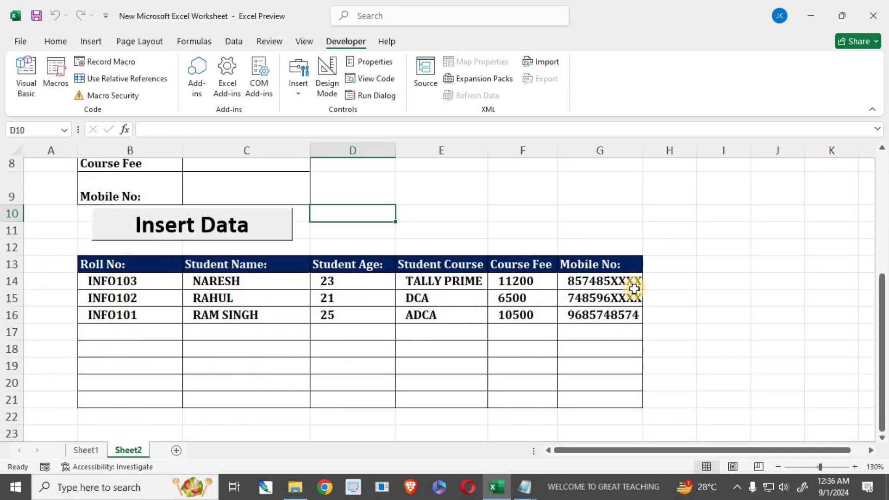
pyautogui.moveTo(643, 158); pyautogui.dragTo(653, 158)
pyautogui.scroll(2, 253, 377)
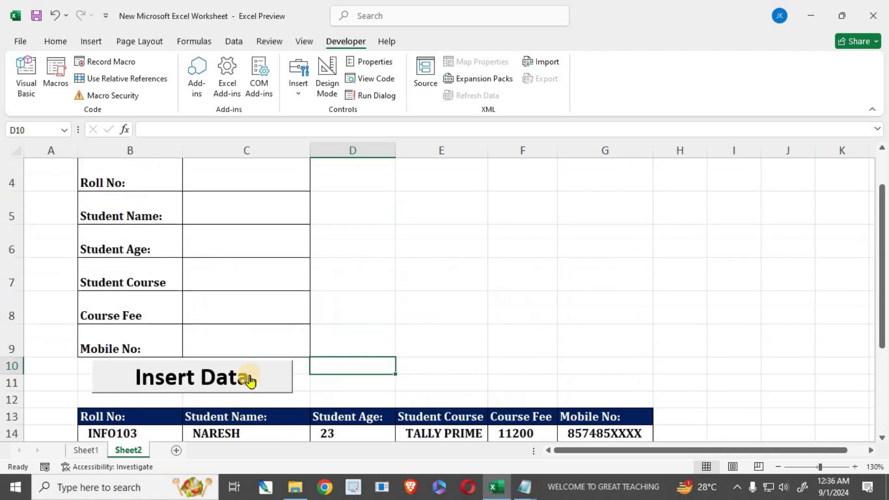